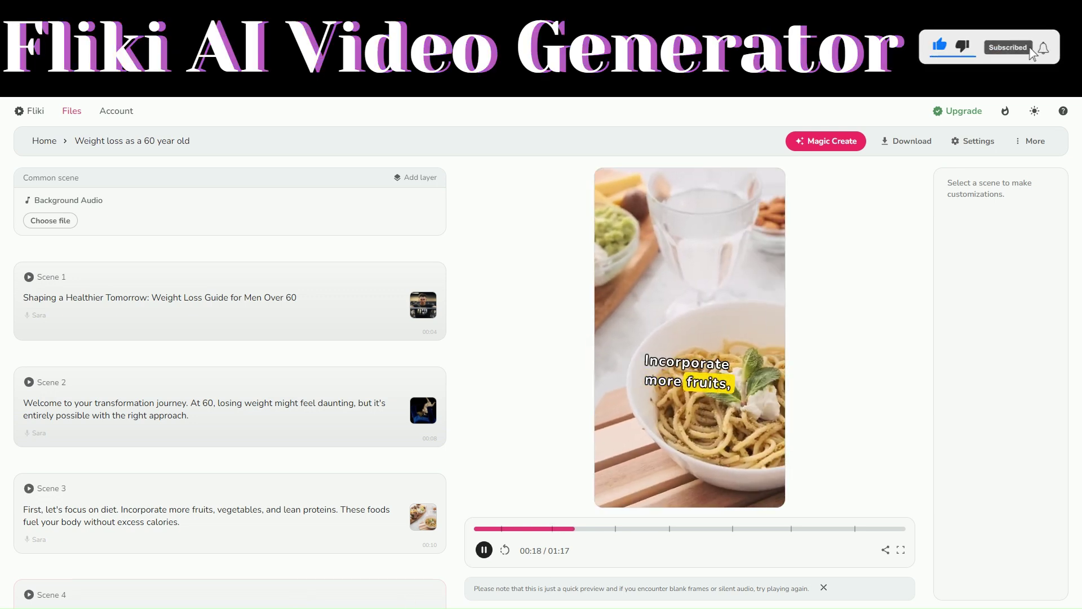
Step: Pause the preview and open the stock media picker for Scene 1's footage
click(483, 549)
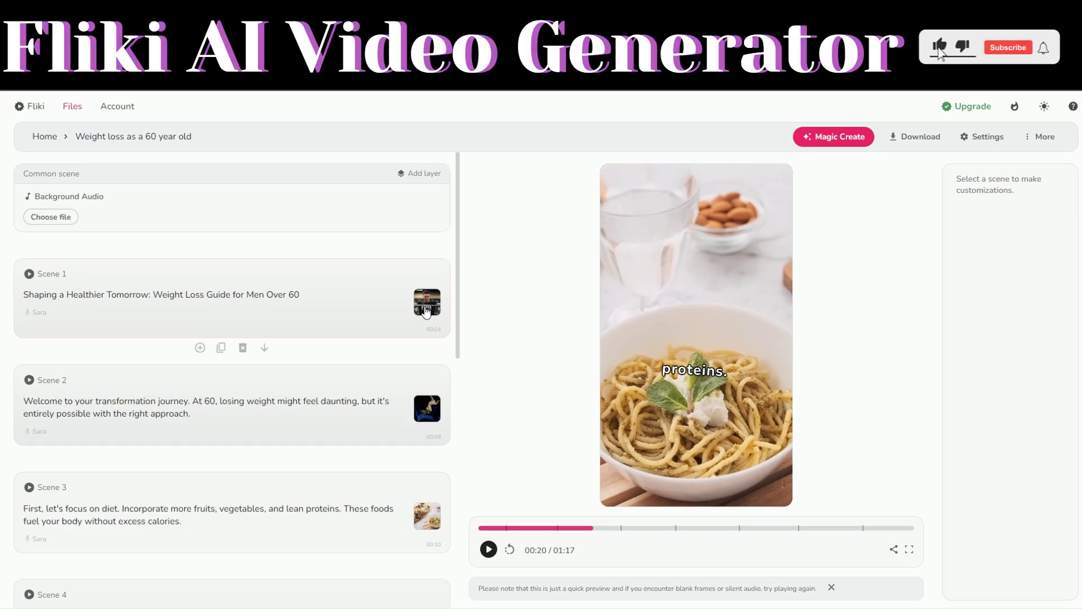
click(426, 307)
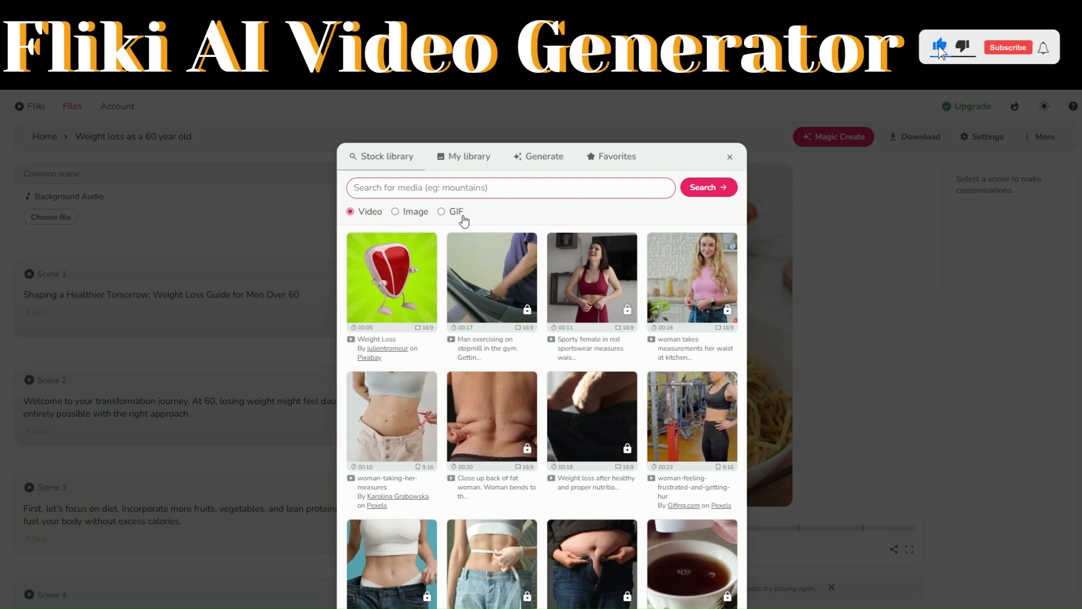
Step: Look through My library and the Generate options, then close the media picker
click(478, 159)
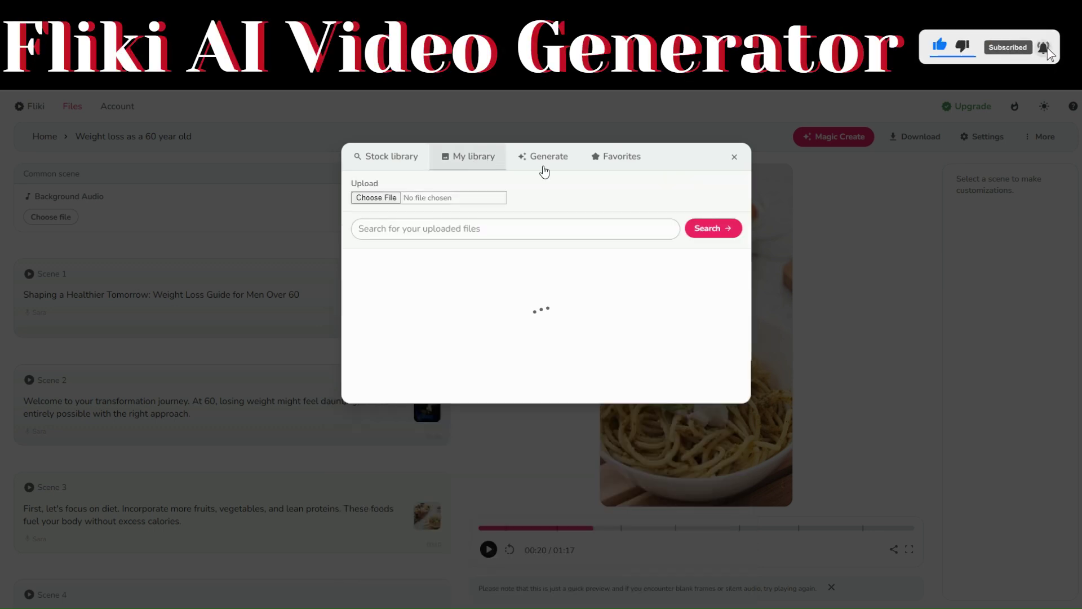
click(546, 164)
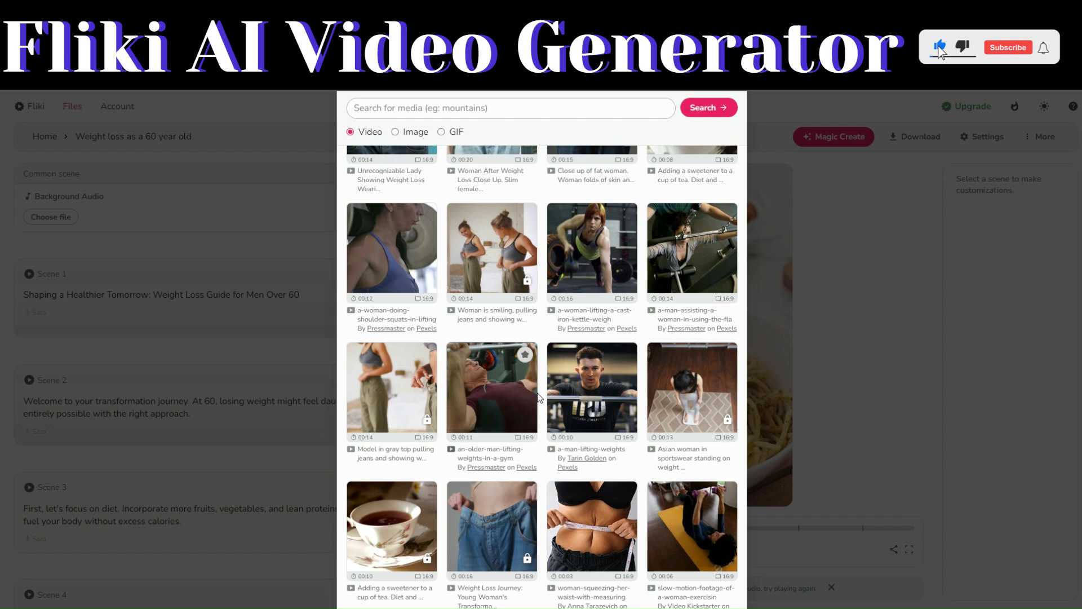
click(539, 397)
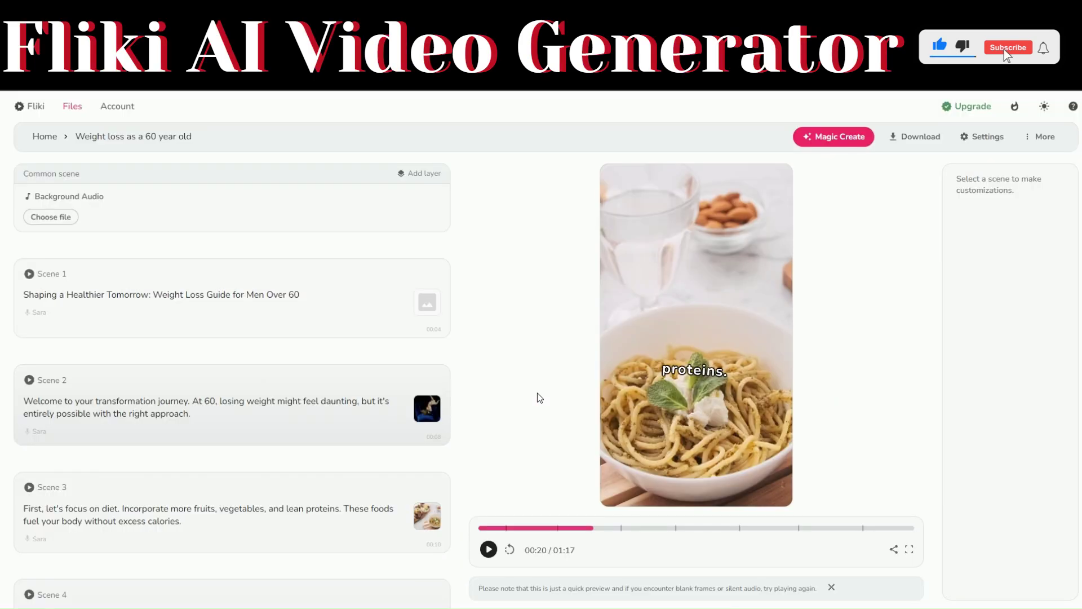
Step: Rerun the 'weight loss' stock search to give Scene 1 a clip of an older man lifting weights
scroll(427, 304, down, 3)
click(427, 304)
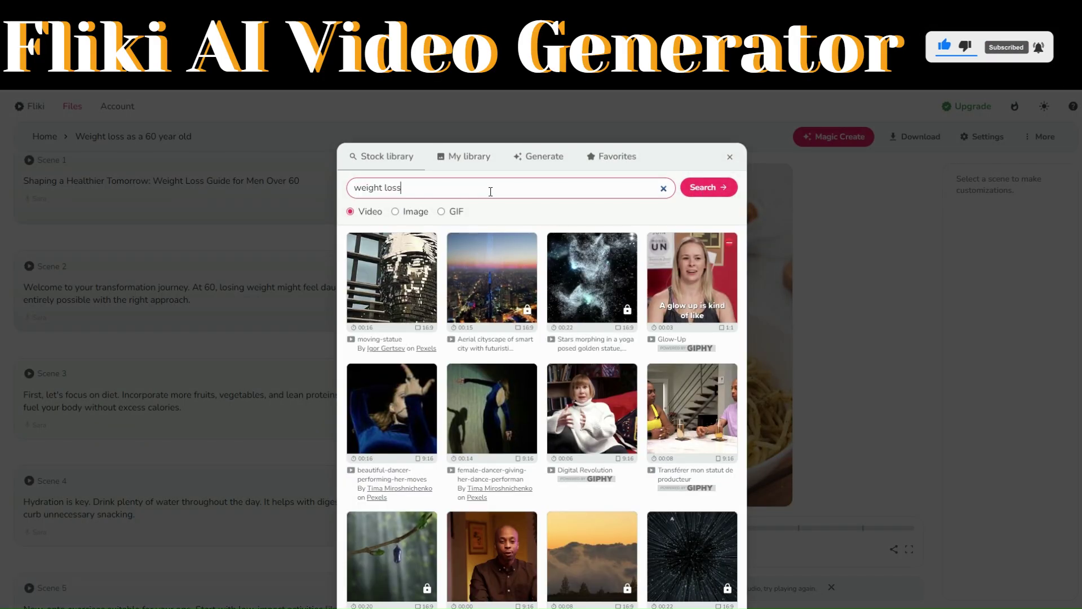
click(705, 188)
scroll(675, 344, down, 3)
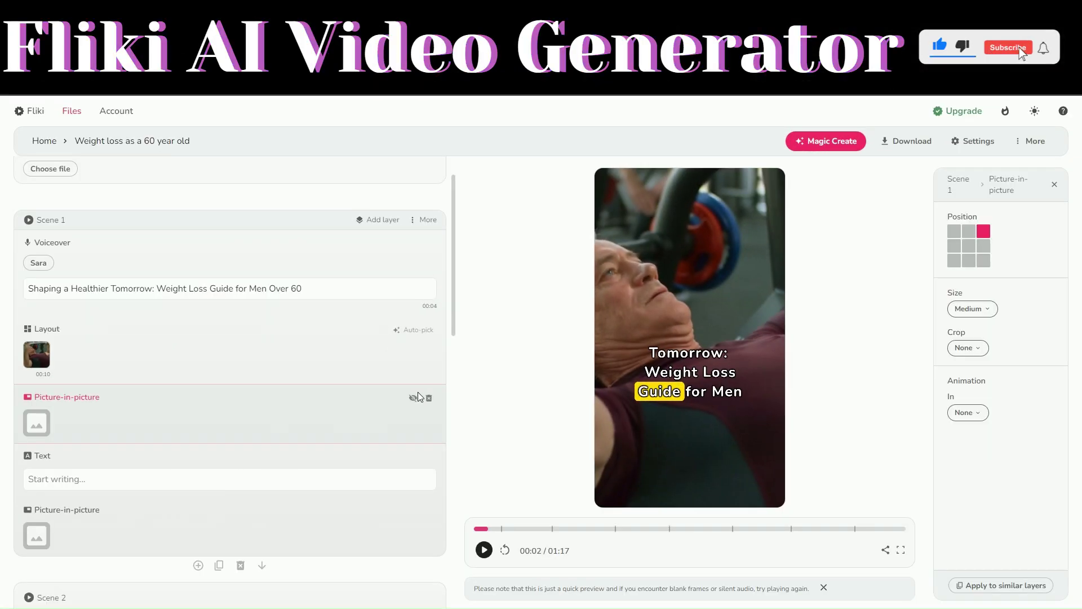
click(381, 220)
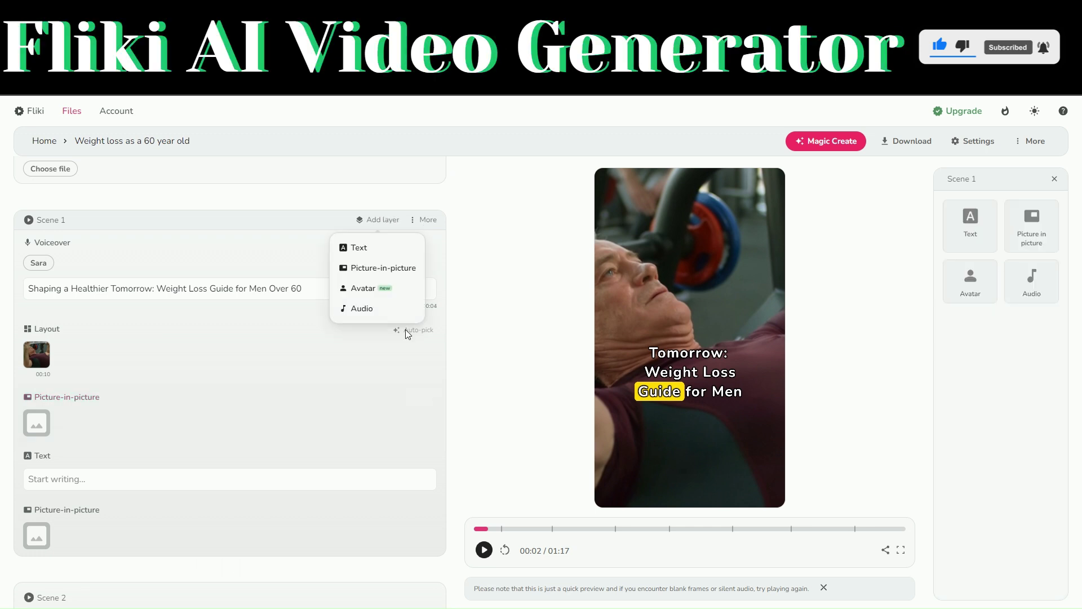
Step: Add a picture-in-picture layer to Scene 1 holding the stock weight loss man GIF
click(397, 268)
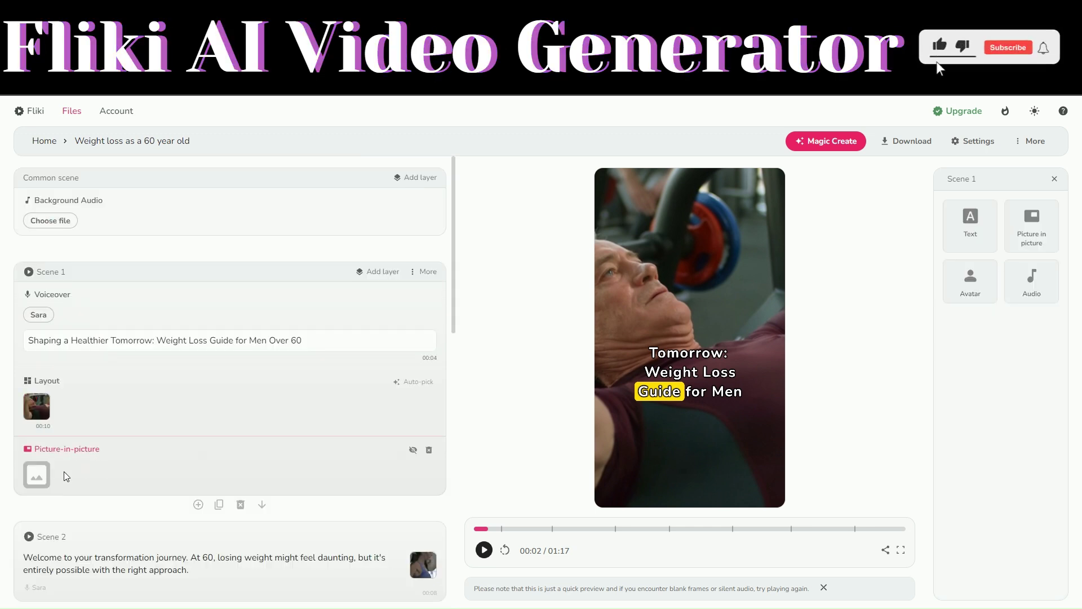
click(37, 476)
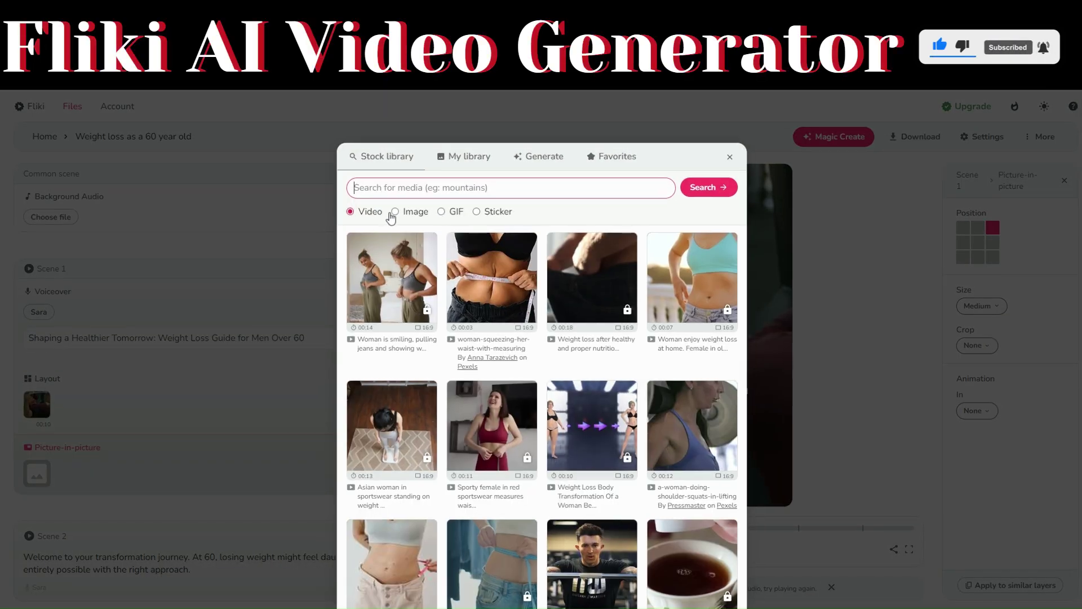
click(441, 212)
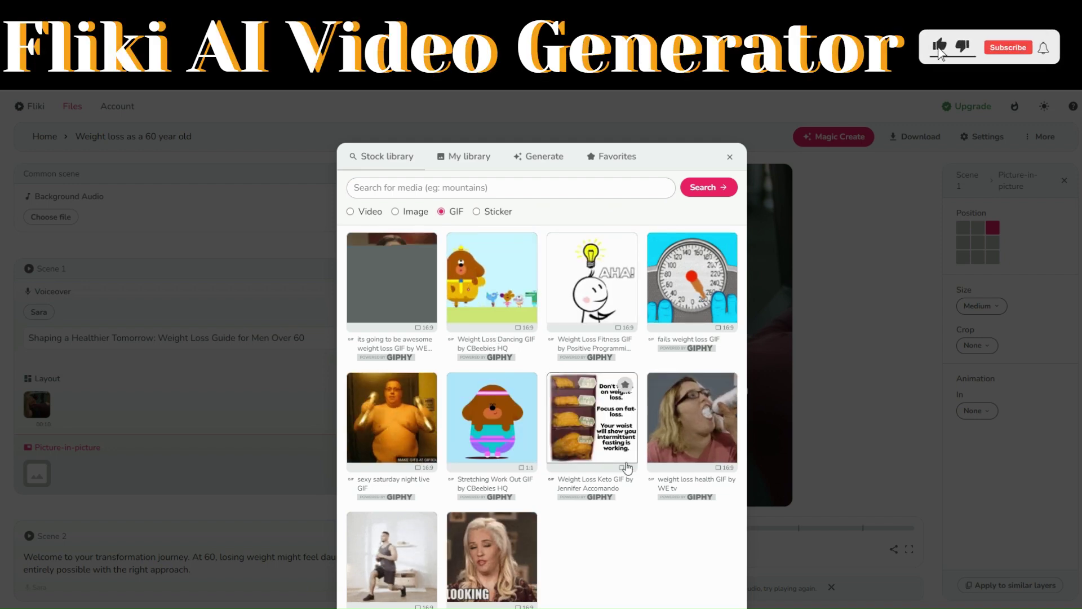
scroll(609, 470, down, 1)
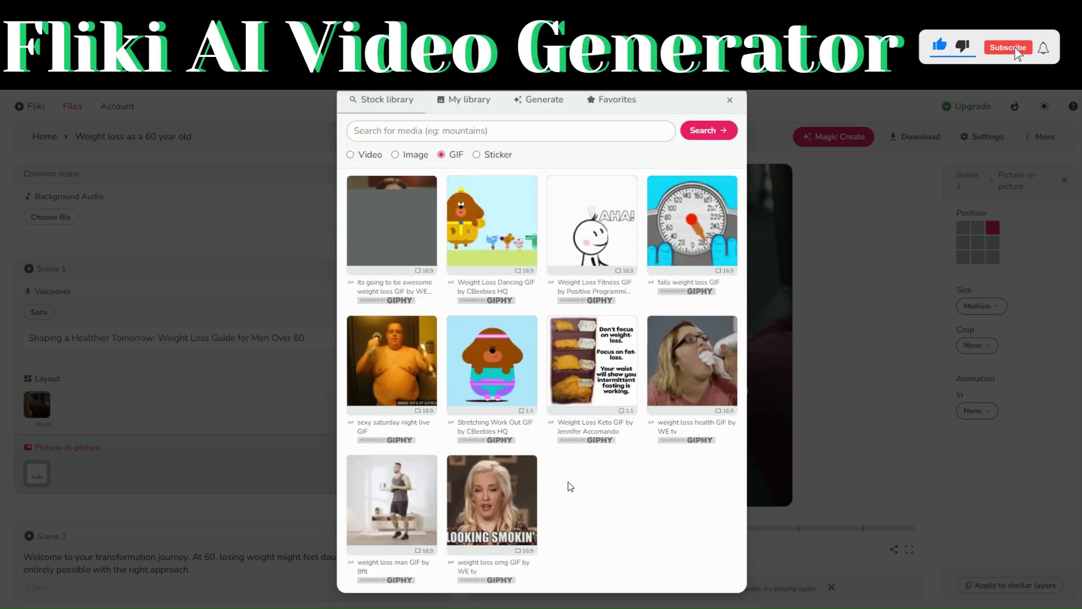
click(401, 496)
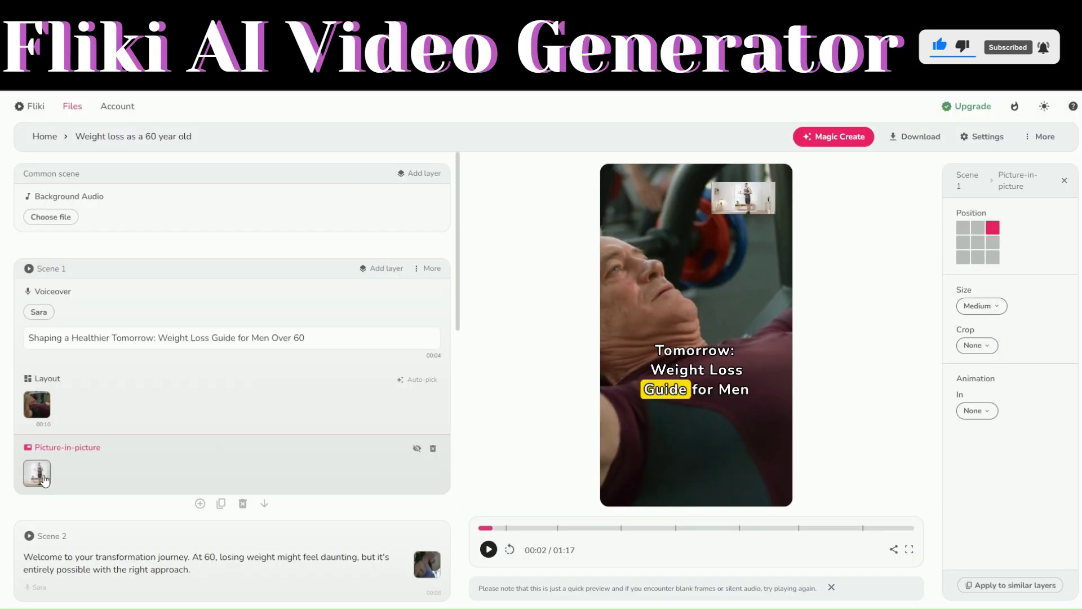
Step: Crop the overlay GIF to Square (1:1) and set its size to Medium
click(993, 317)
click(985, 325)
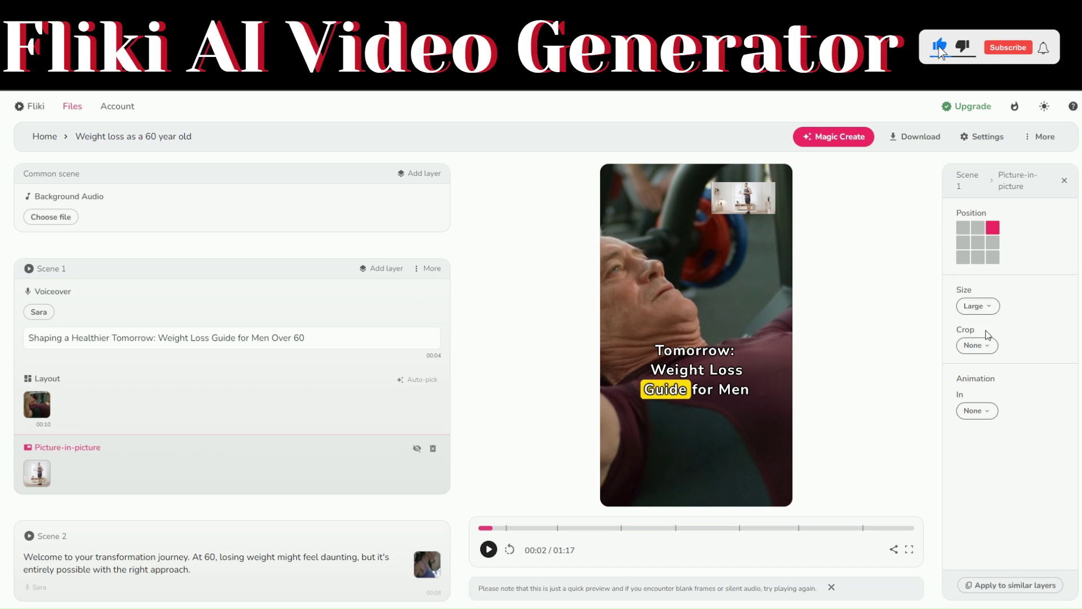
click(978, 345)
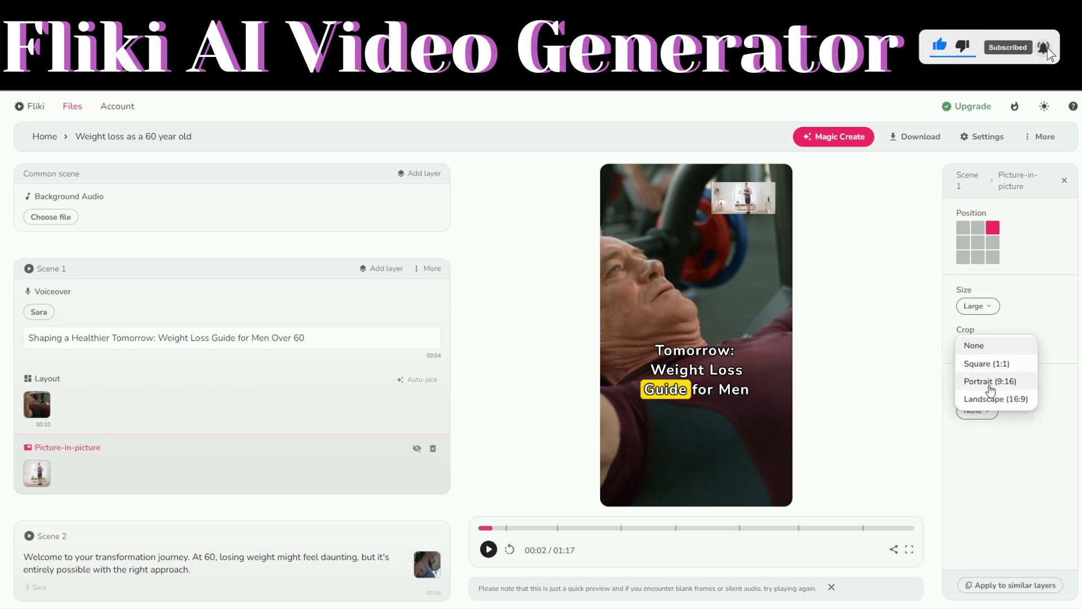
click(987, 365)
click(978, 306)
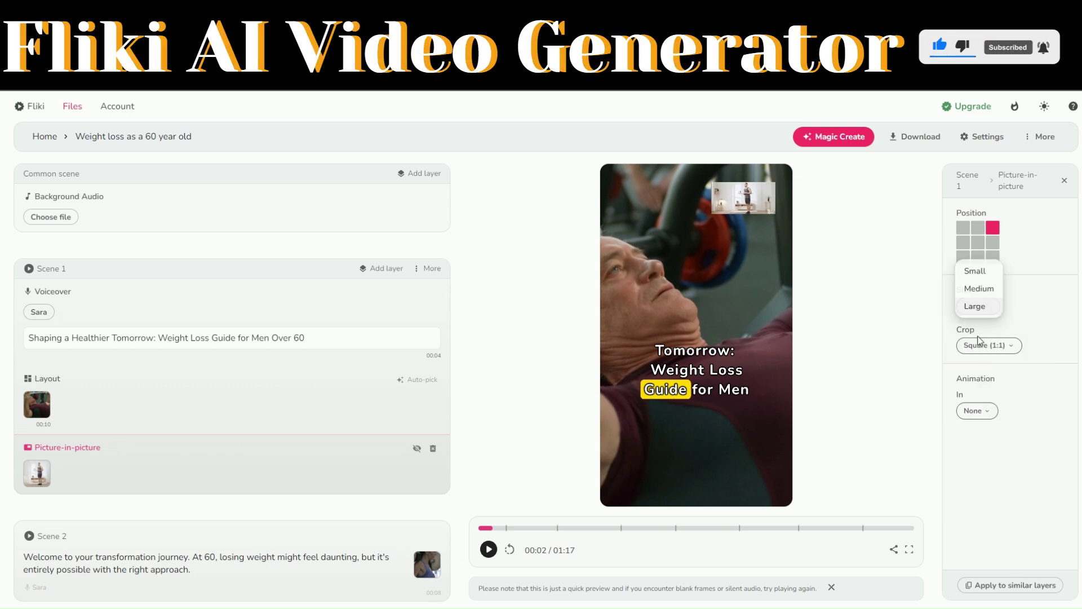
click(980, 286)
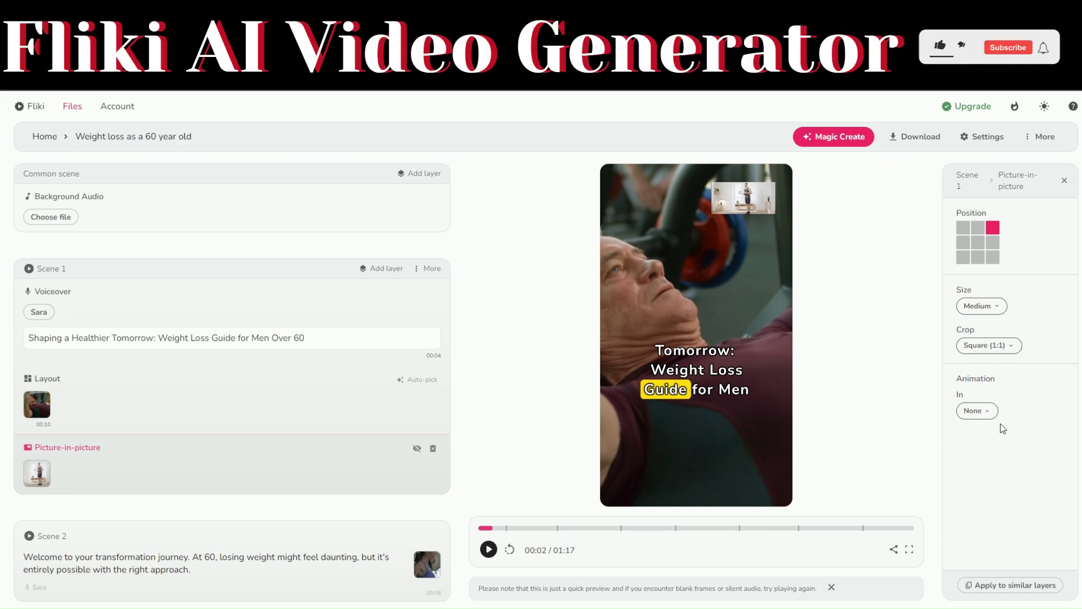
Step: Give the overlay a Zoom in entry and Zoom out exit animation
click(977, 416)
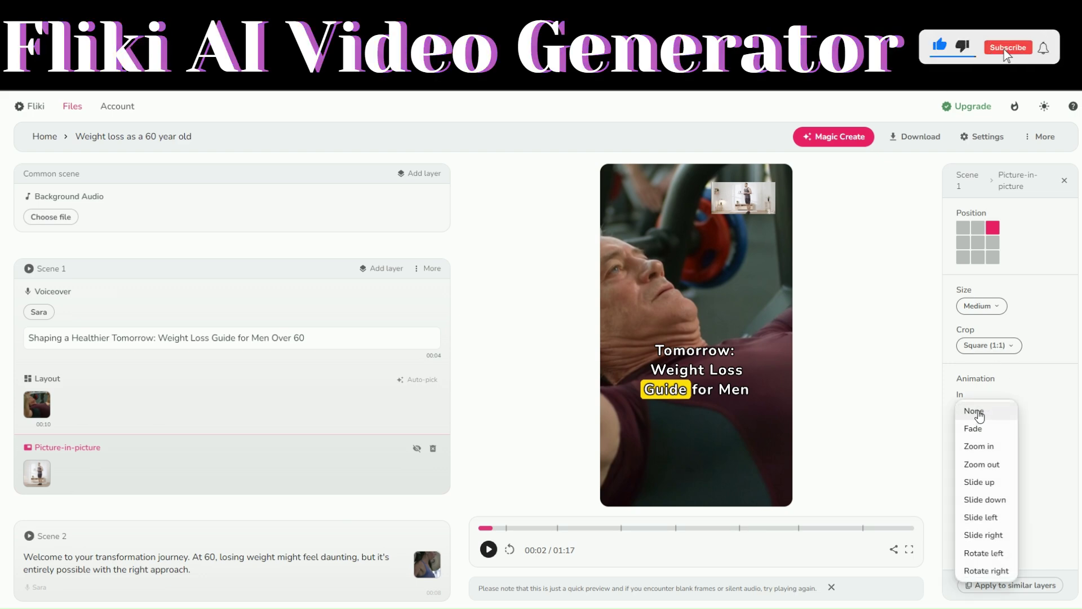
click(979, 446)
click(978, 469)
click(981, 523)
click(978, 491)
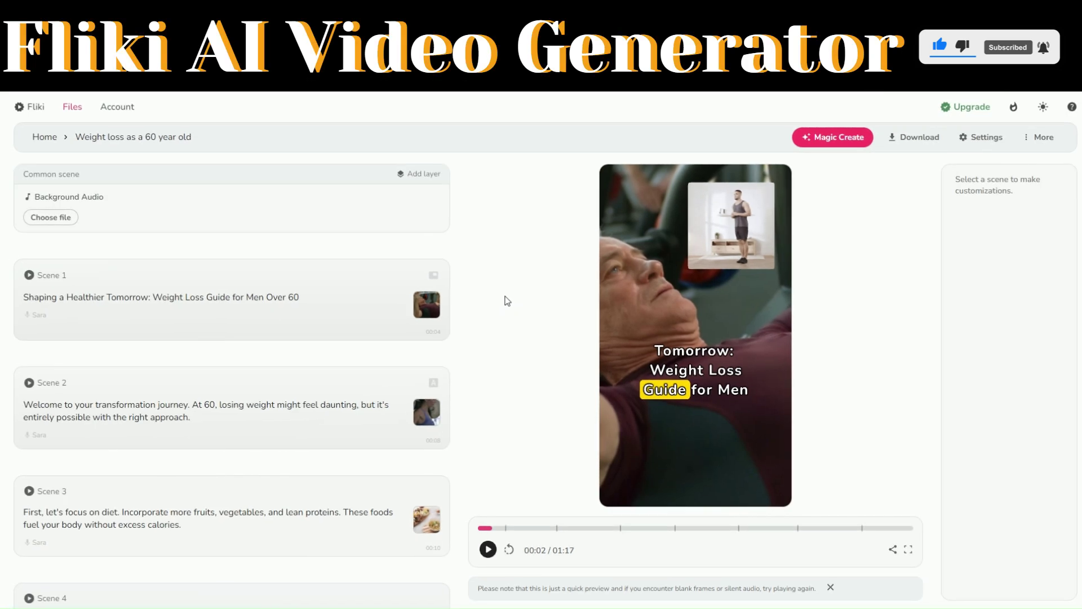
Step: Set Scene 1's subtitles to bottom centre in Roboto with the Highlight display style
mouse_move(329, 296)
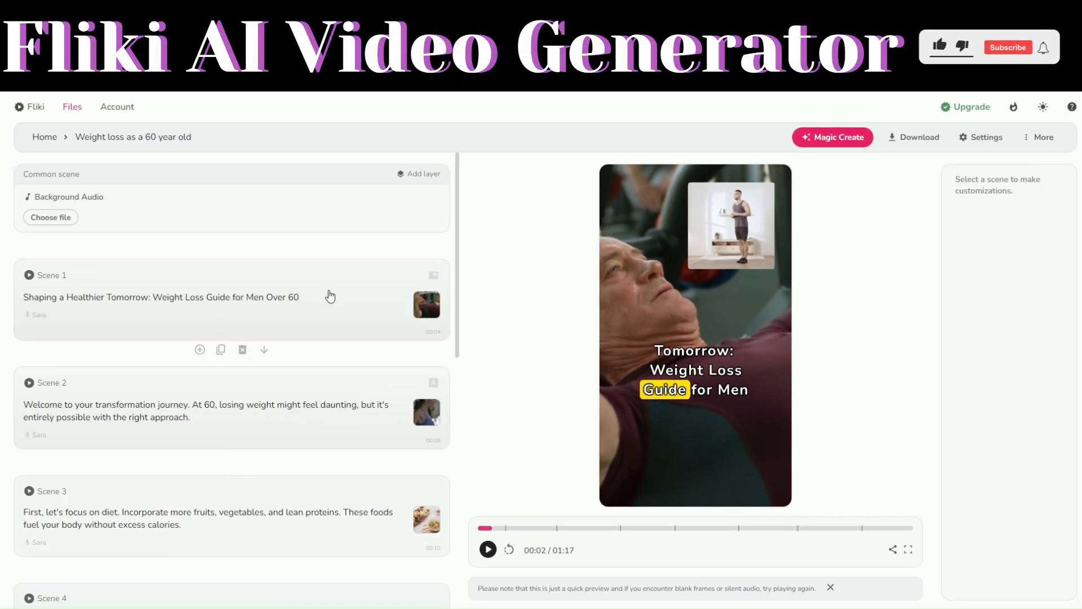
click(333, 297)
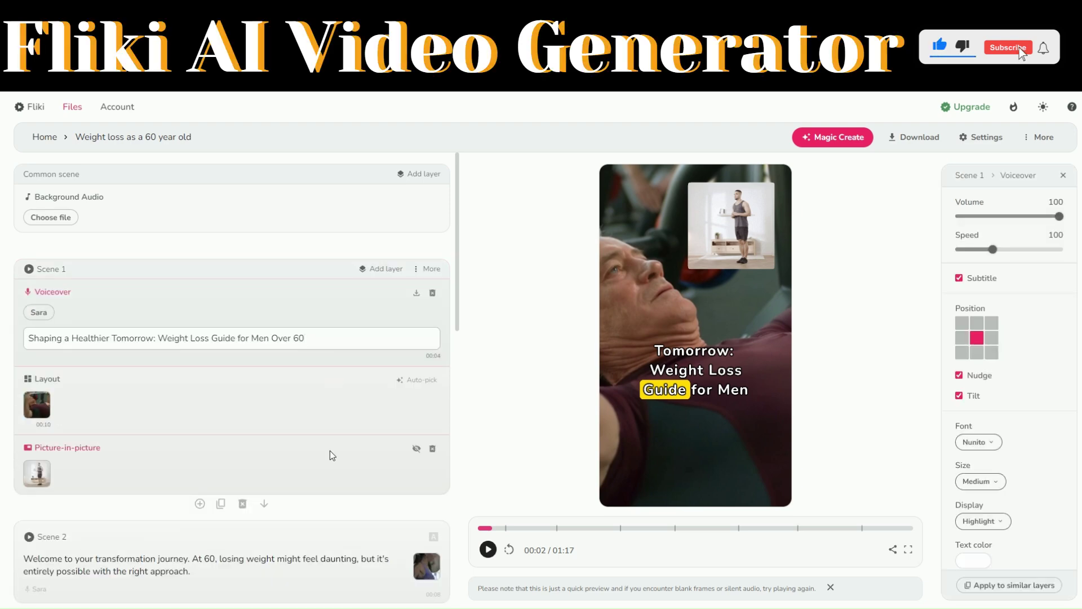
scroll(1068, 355, down, 1)
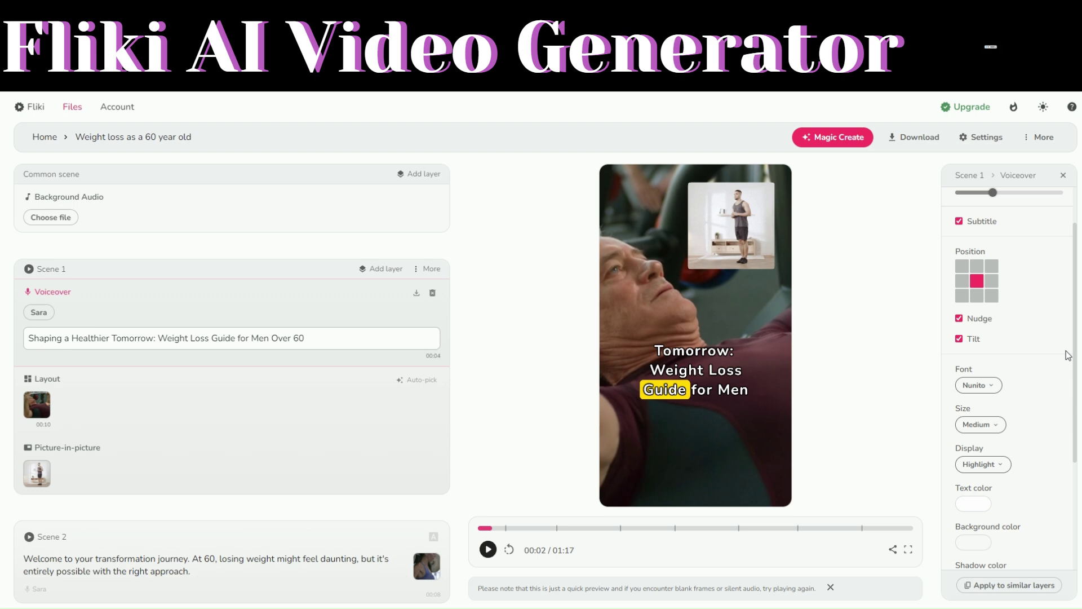
click(977, 295)
scroll(992, 315, down, 2)
click(978, 275)
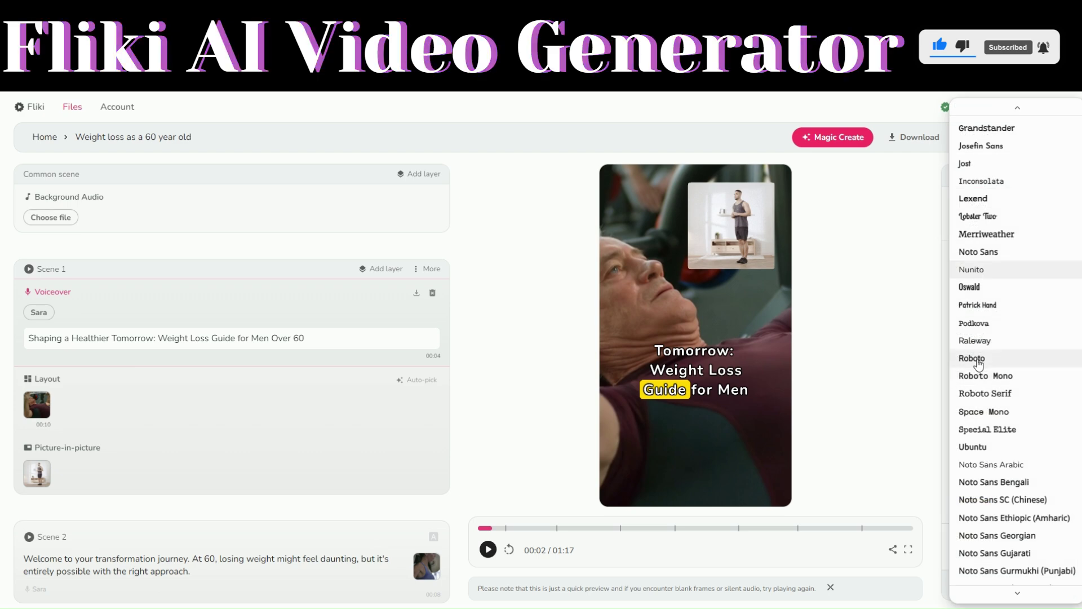
click(975, 271)
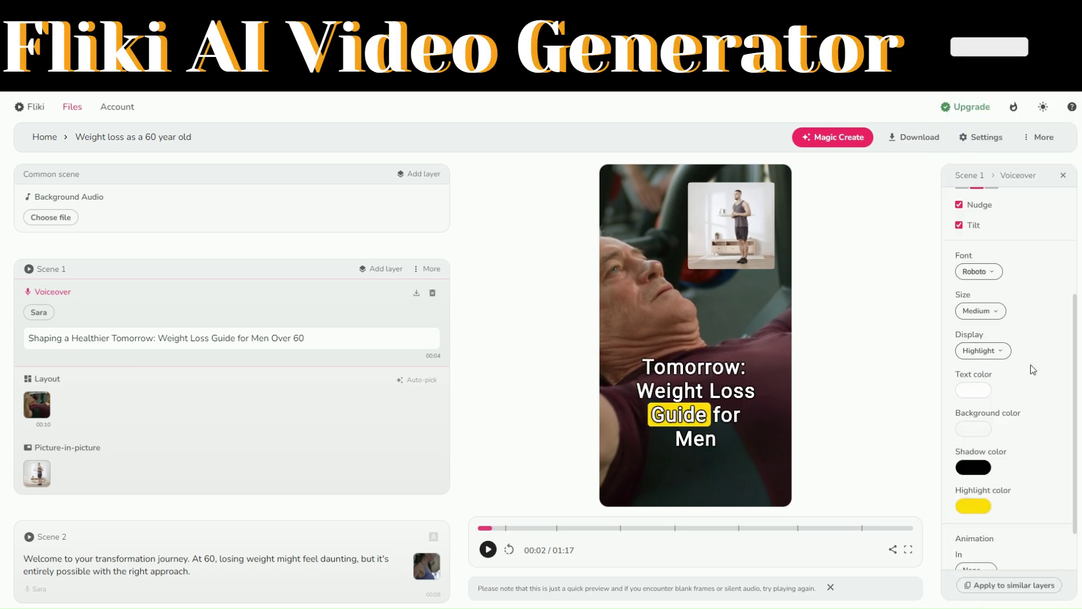
scroll(986, 318, down, 1)
click(981, 294)
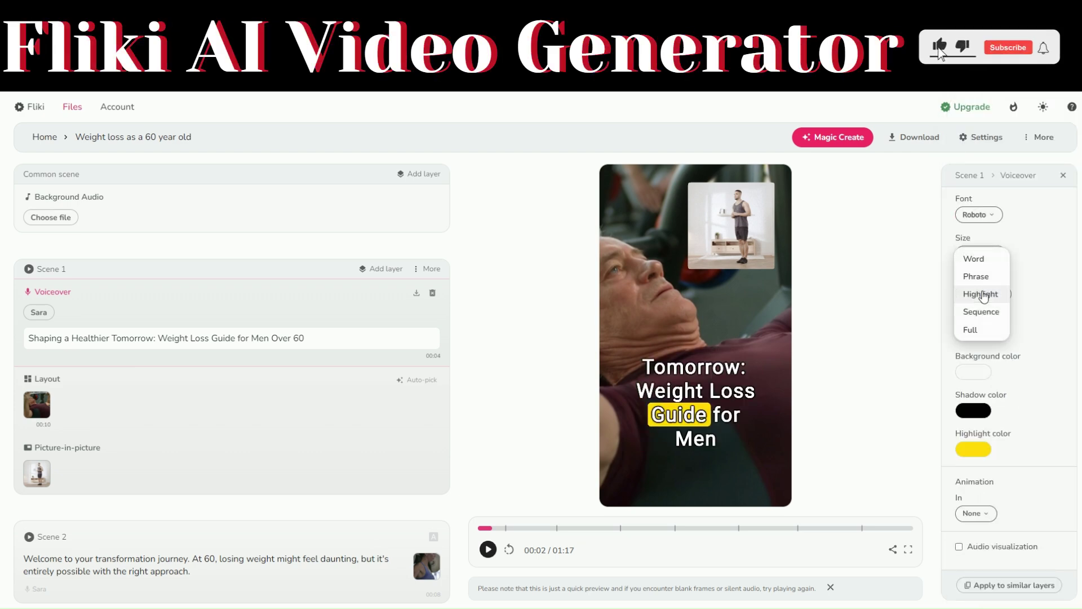
click(982, 294)
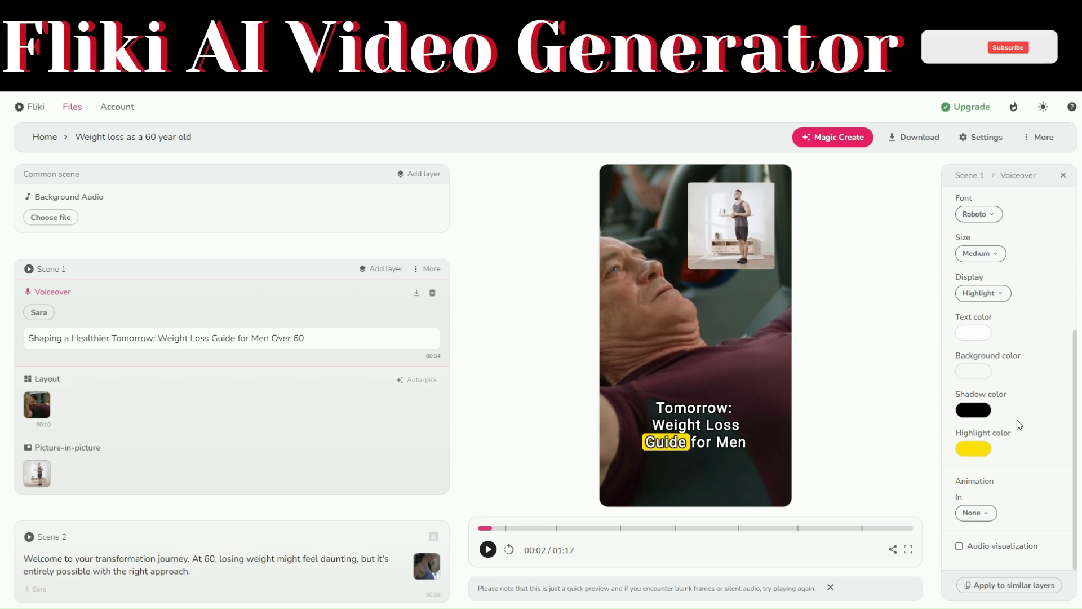
click(976, 513)
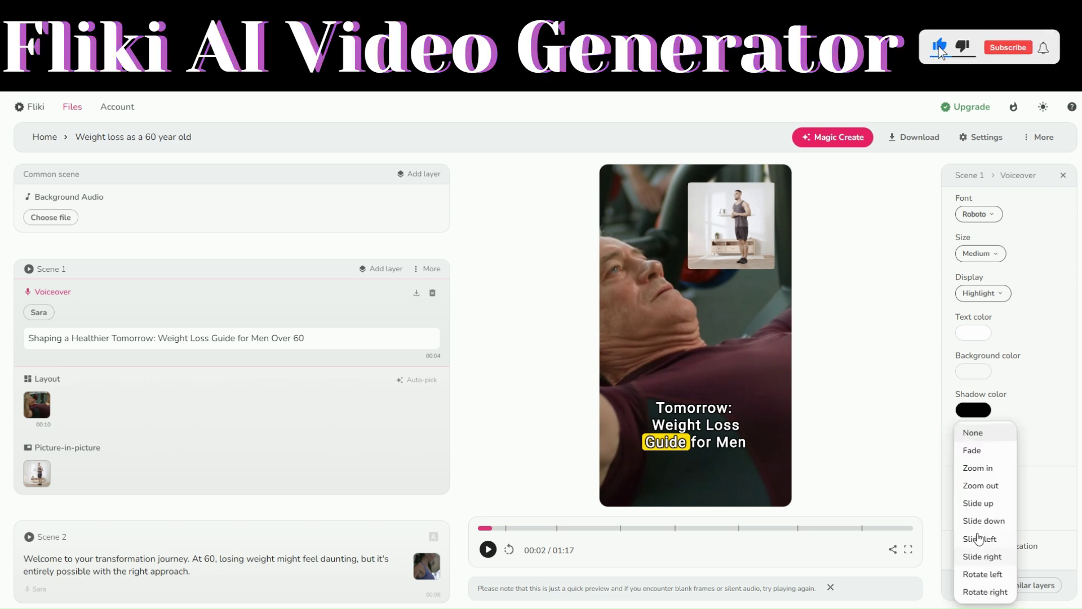
key(Escape)
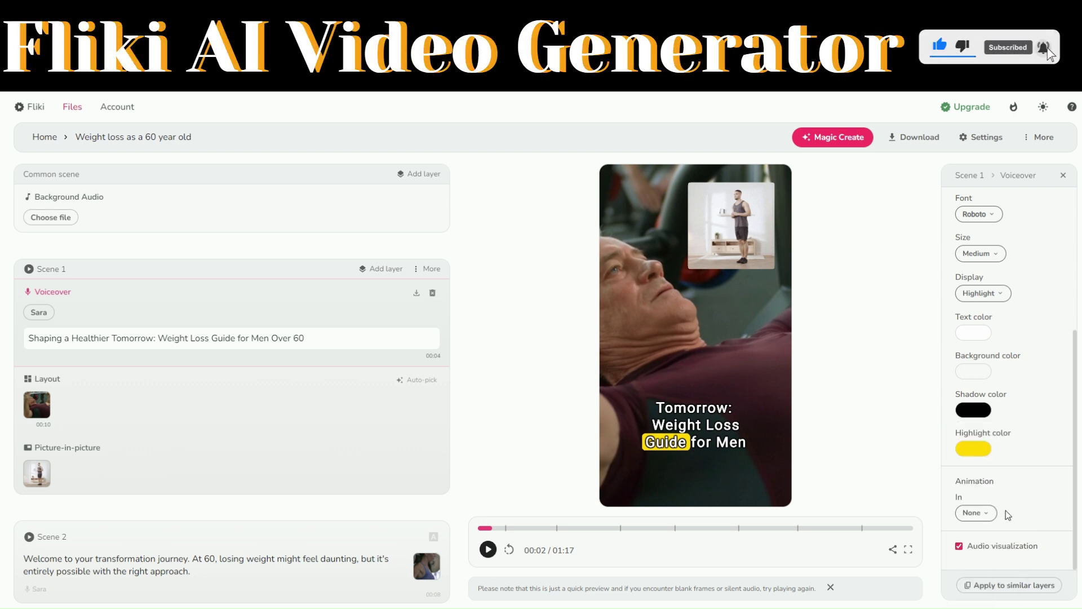
Step: Place yellow audio-visualizer bars at the bottom and apply these voiceover settings to all scenes
scroll(1022, 489, down, 3)
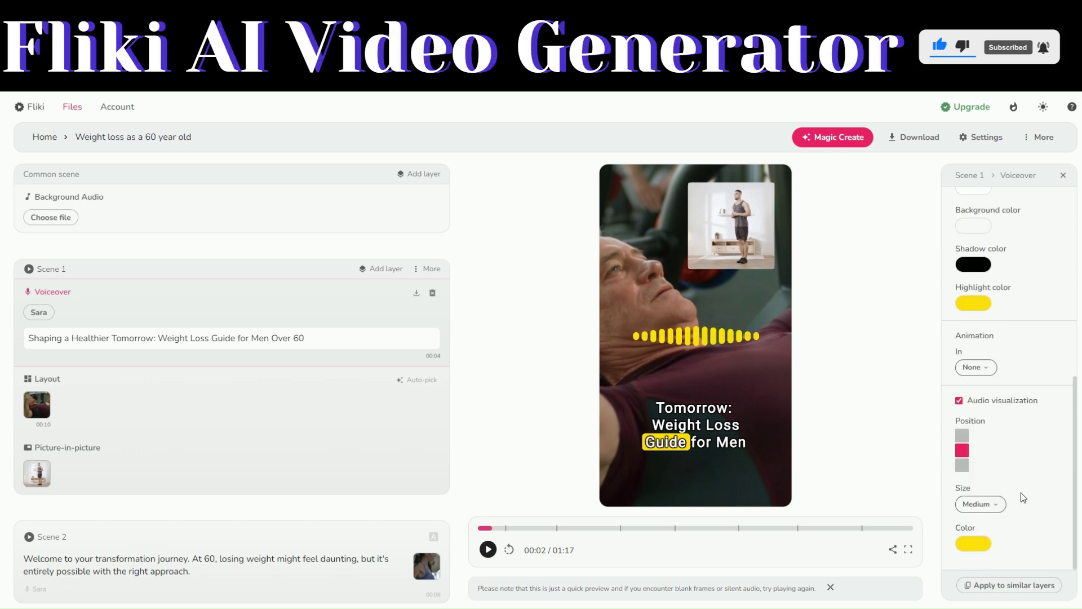
click(963, 465)
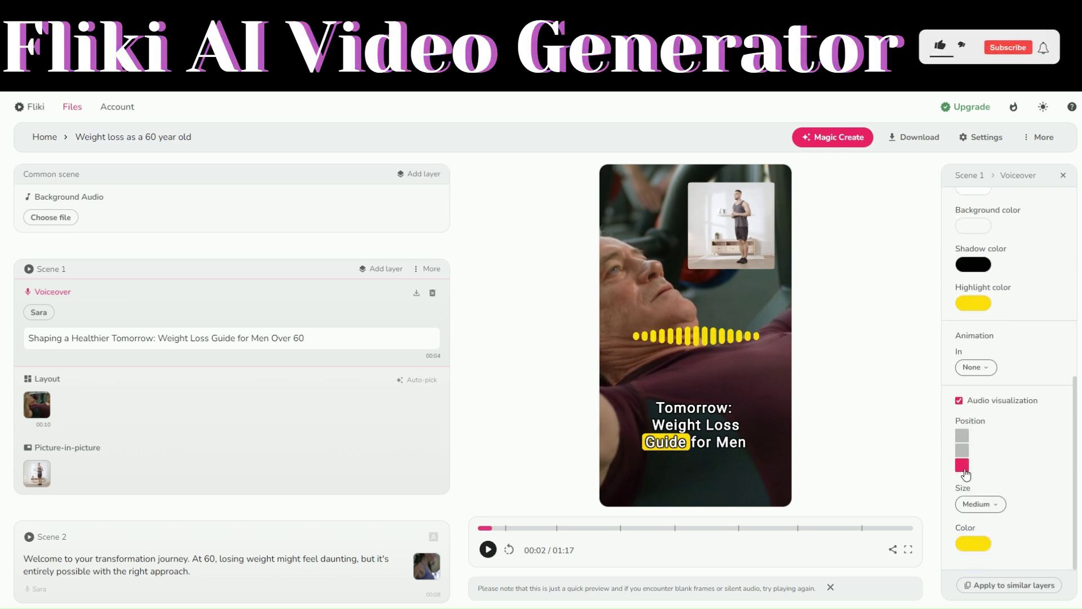
scroll(1040, 490, up, 5)
scroll(1040, 489, down, 5)
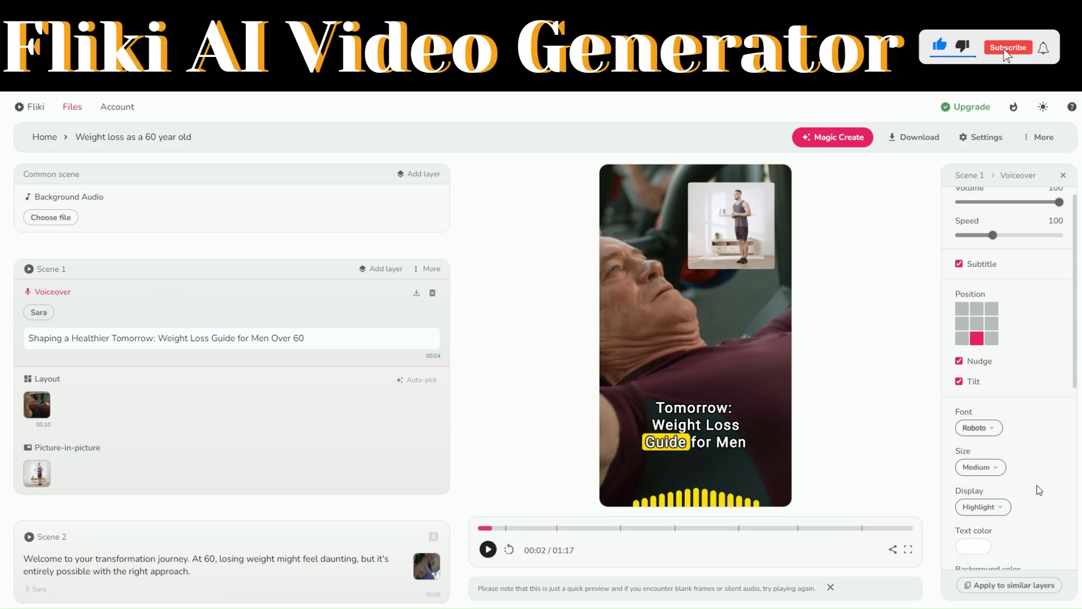
click(1012, 586)
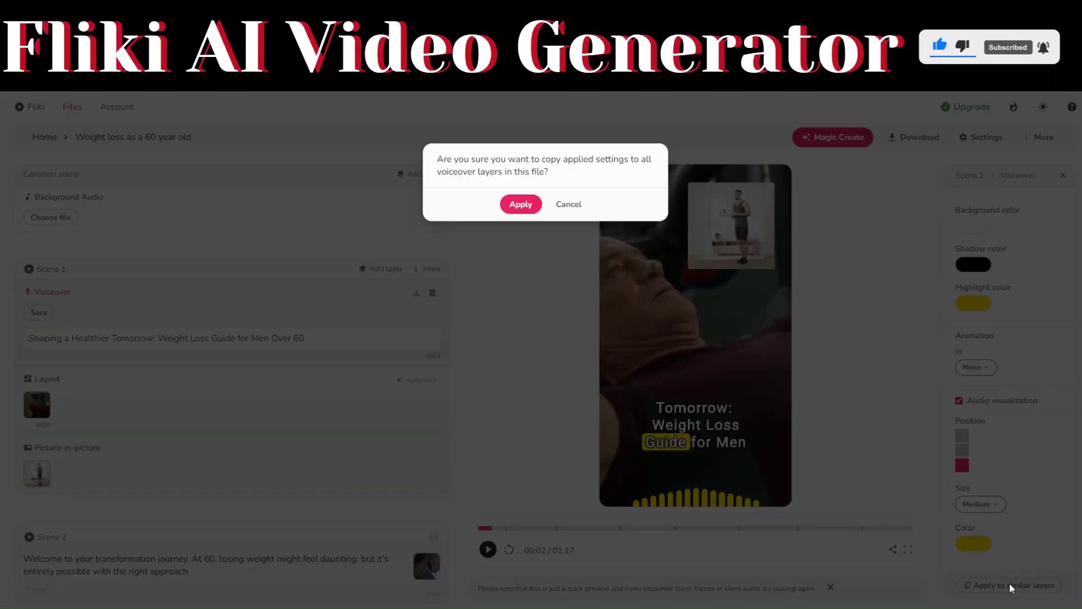
click(521, 204)
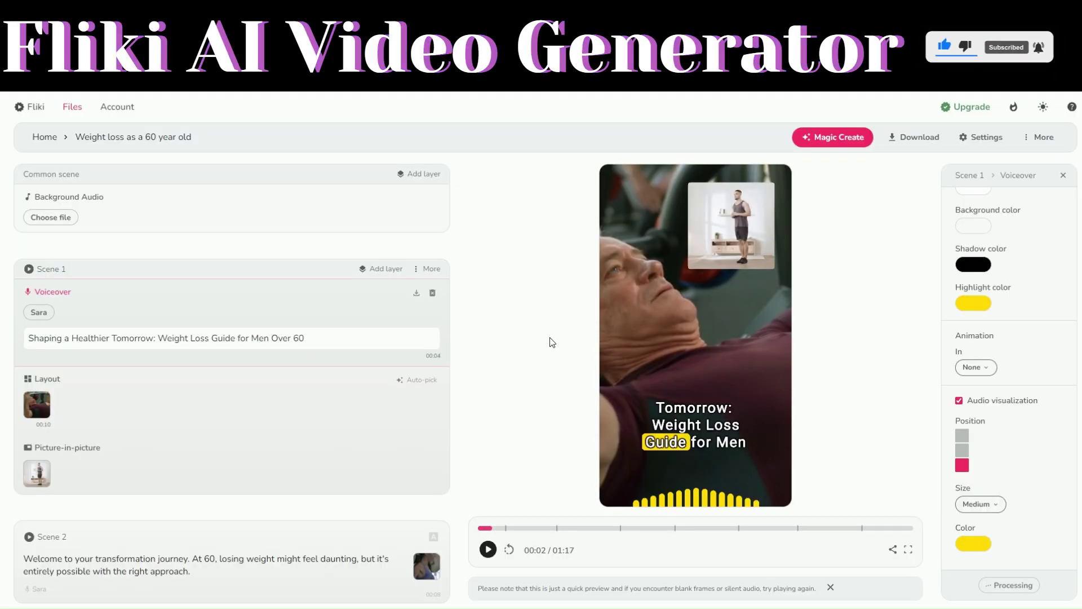
click(50, 374)
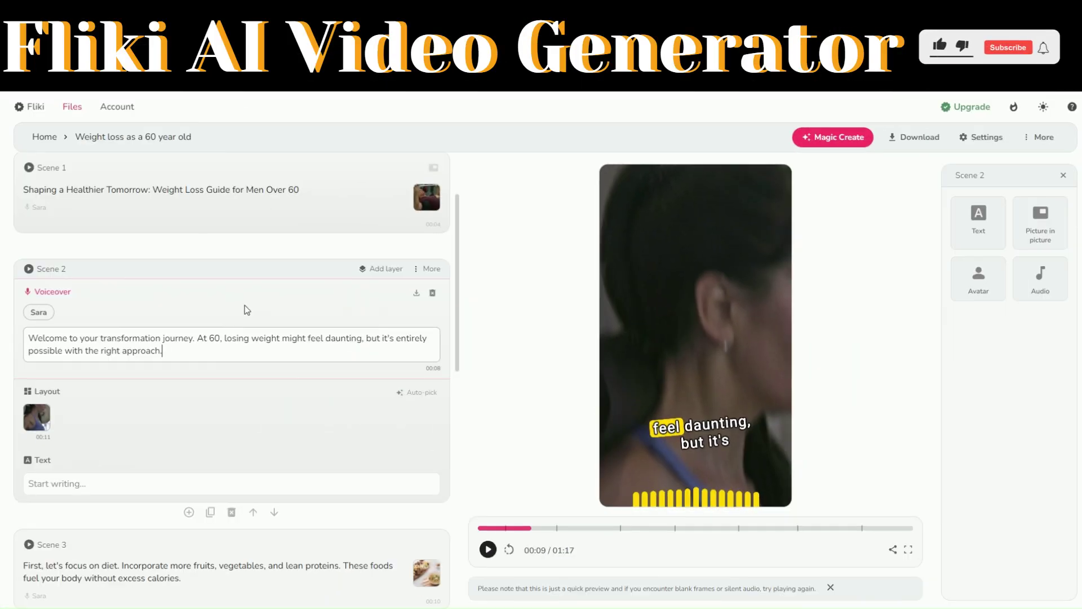
Step: Replace Scene 2's empty text layer with a picture-in-picture GIF of a cheering fitness man
click(433, 461)
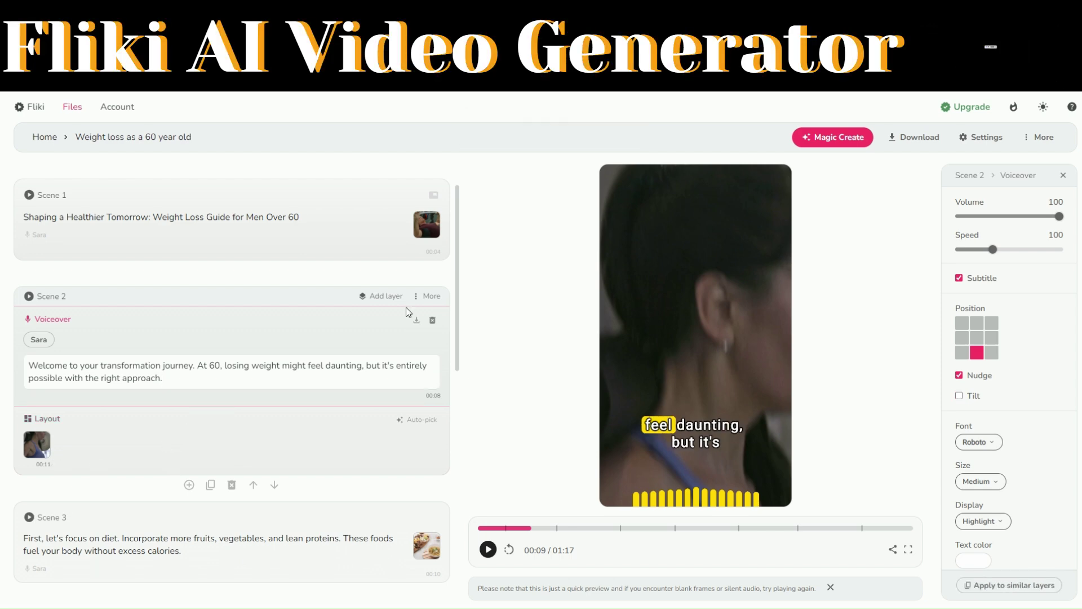
click(383, 296)
click(403, 349)
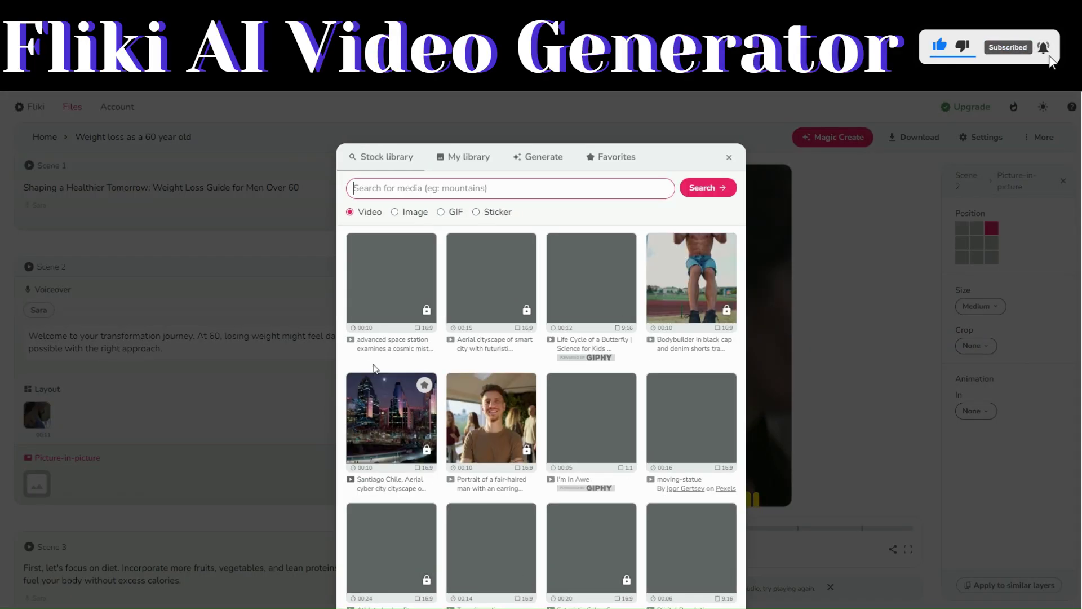
click(440, 212)
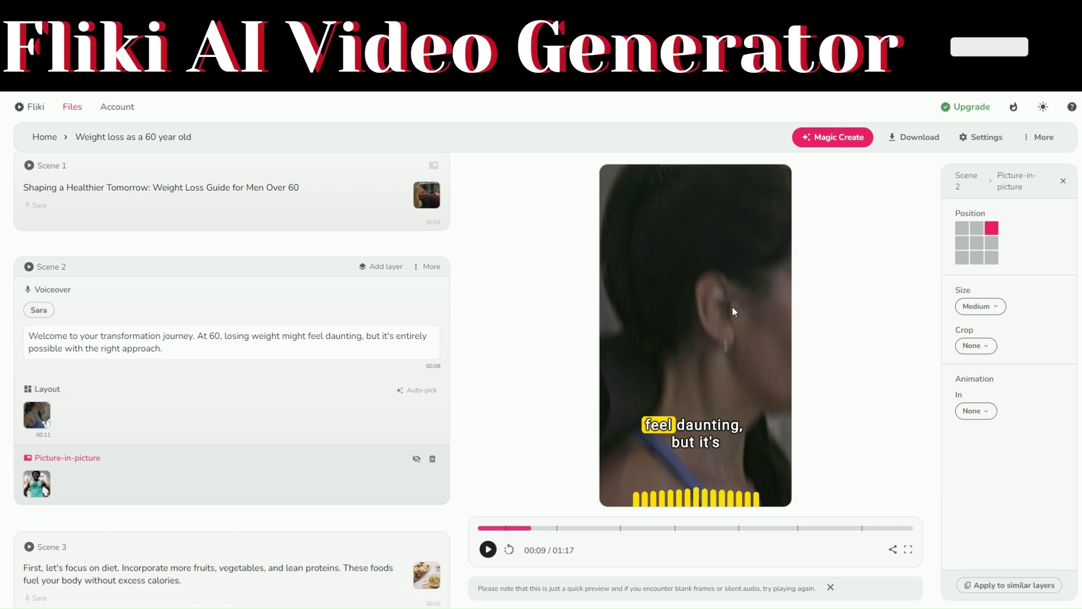
click(992, 230)
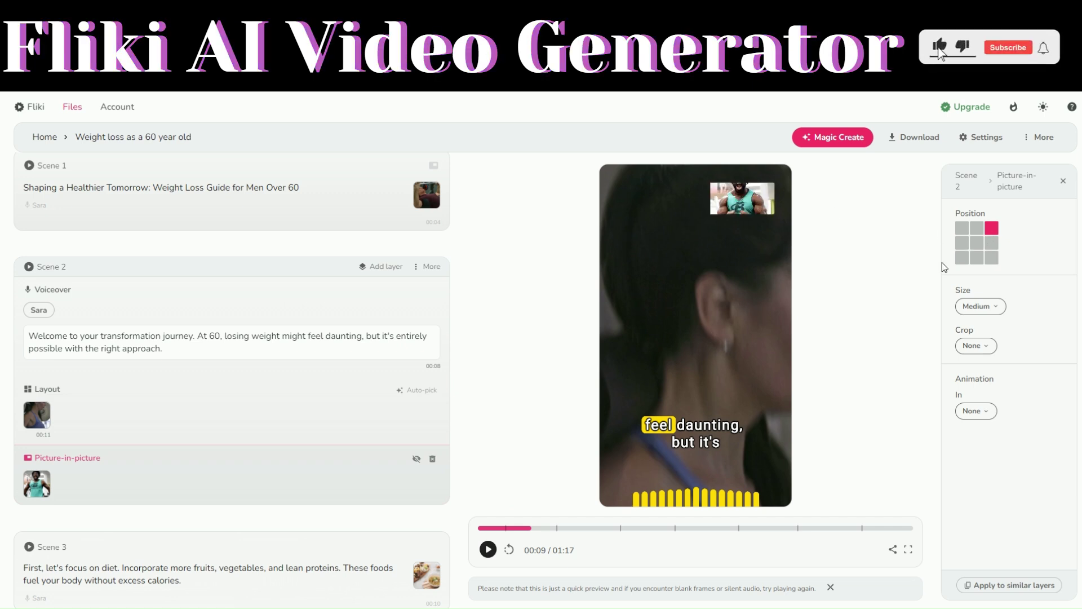
Step: Crop Scene 2's picture-in-picture clip to Square (1:1)
click(976, 346)
click(996, 365)
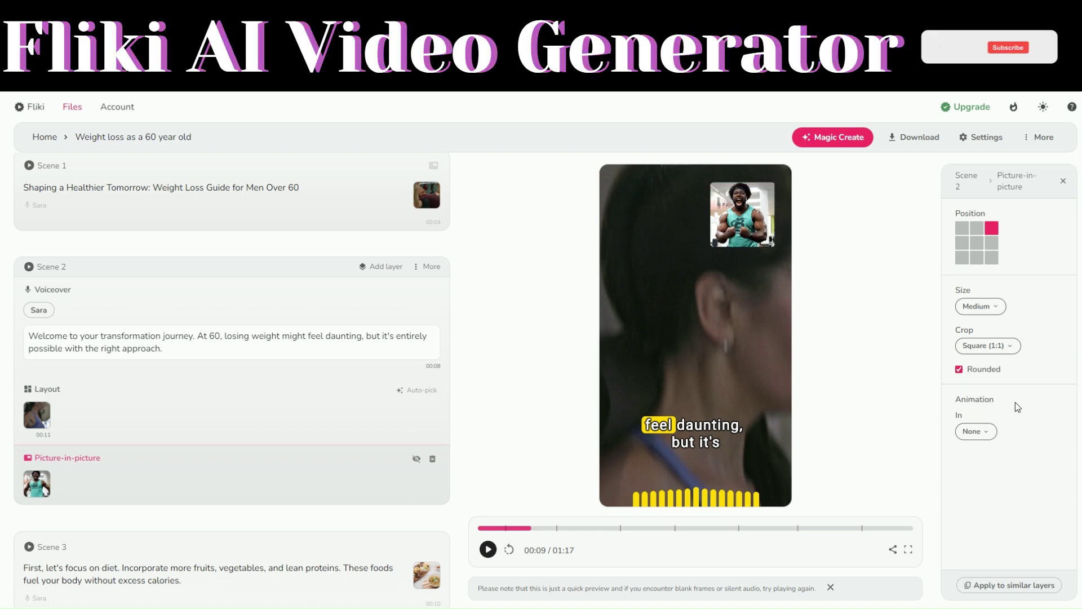
click(987, 432)
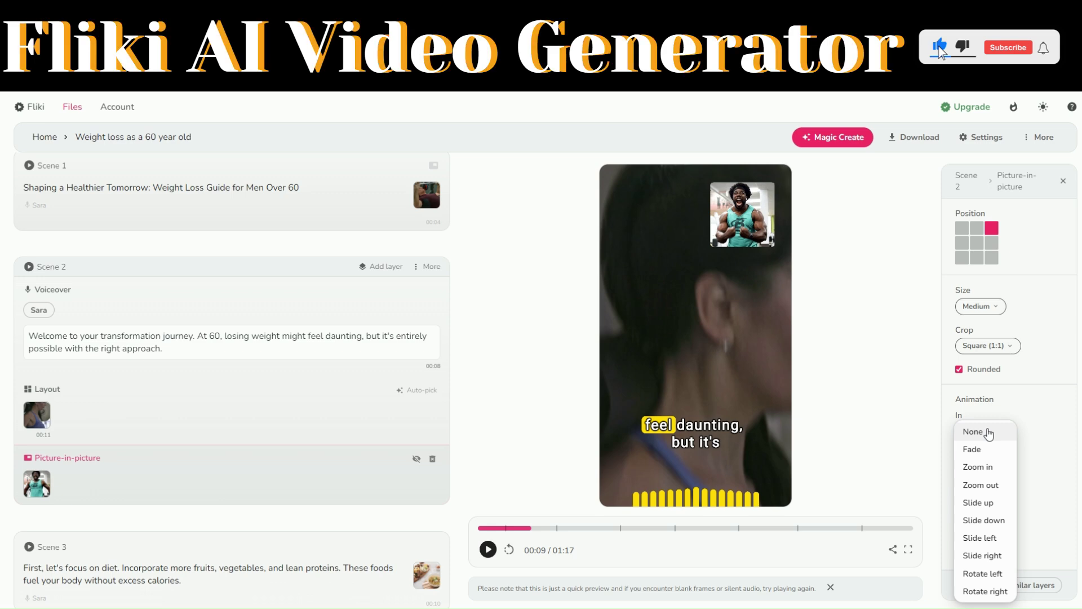
Step: Keep Animation In as None and copy Scene 2's rounded square PiP settings to all scenes
click(989, 431)
click(978, 585)
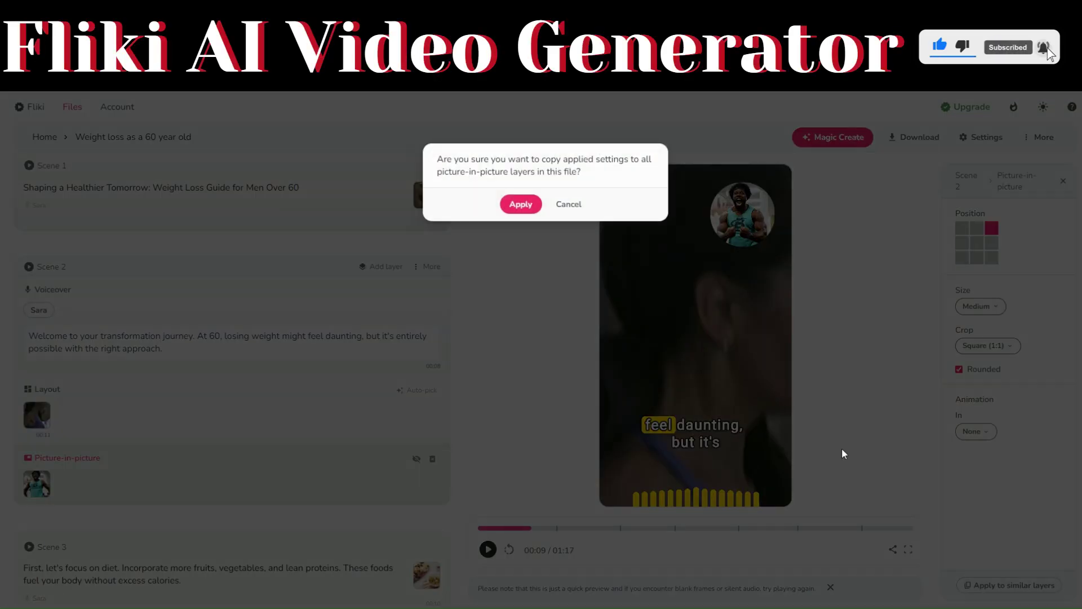
click(520, 204)
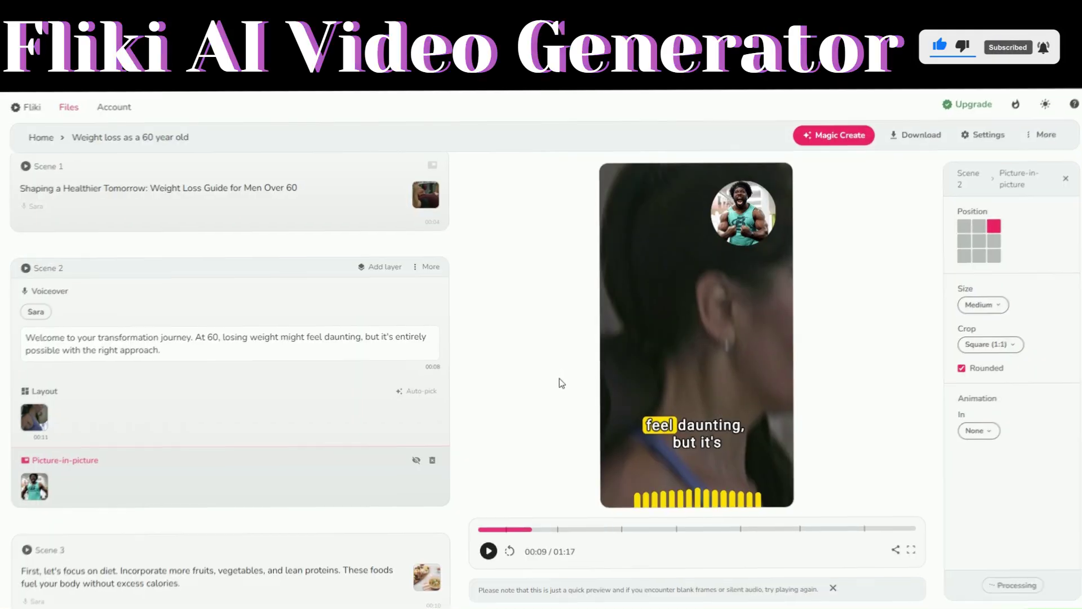
click(226, 187)
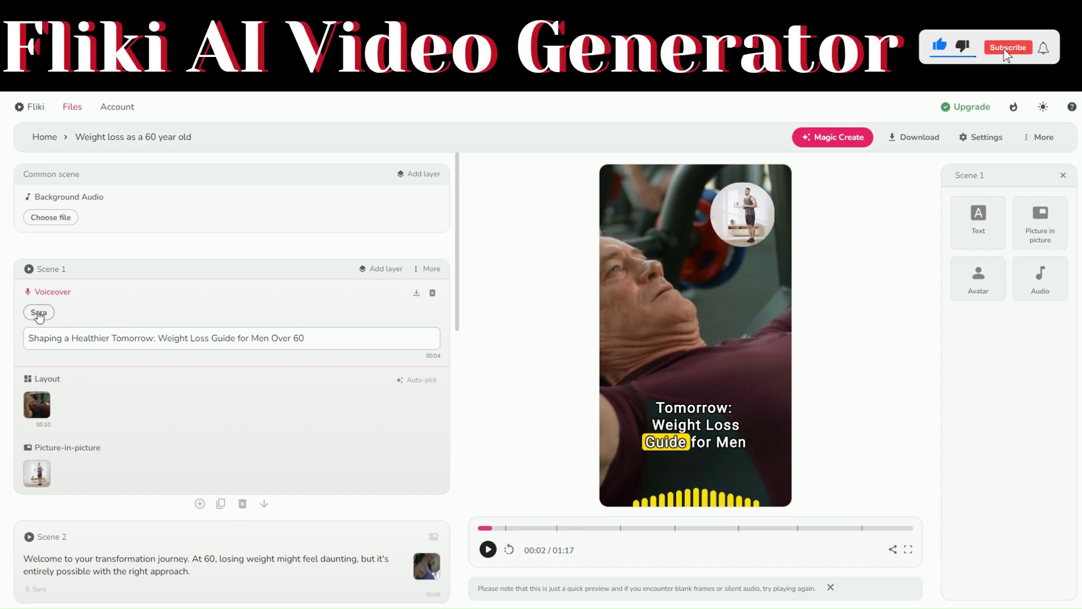
Step: Preview the male voices Matthew, Davis, Joey and Phil as narration replacements for Sara
click(44, 316)
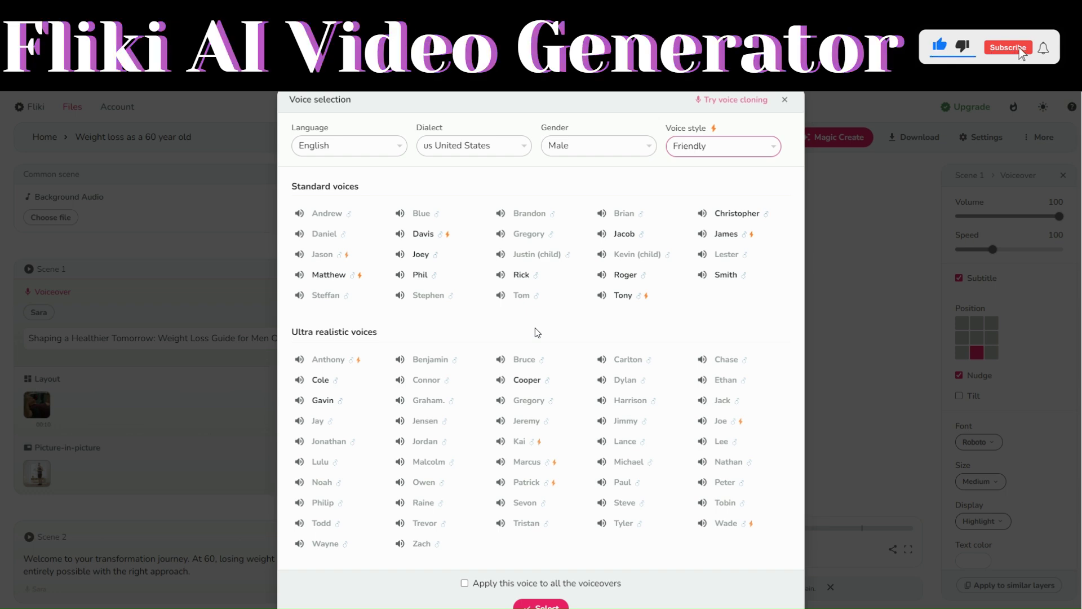
click(301, 276)
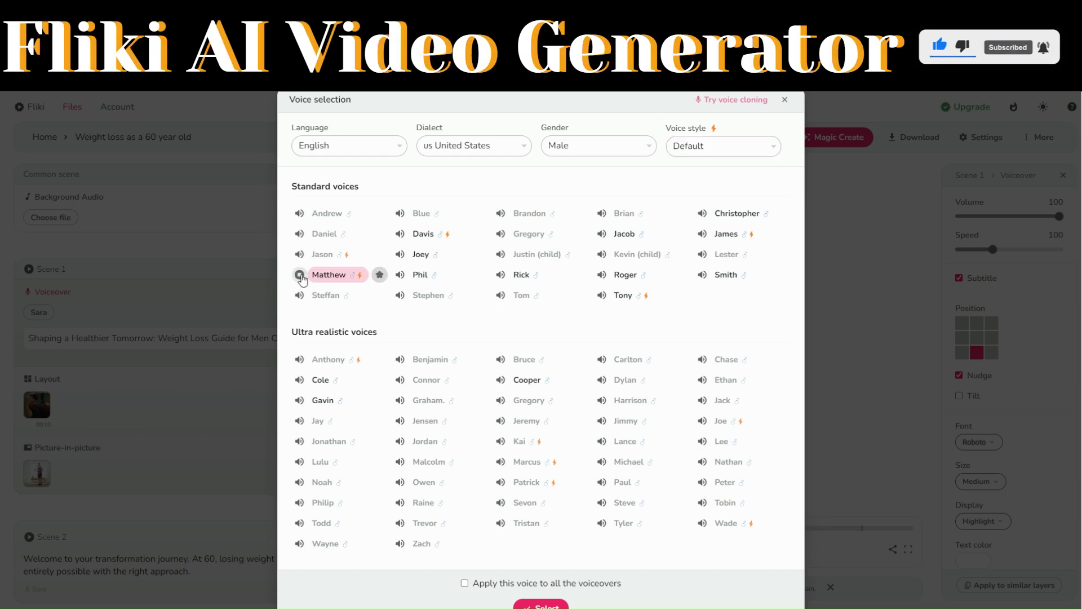
click(400, 236)
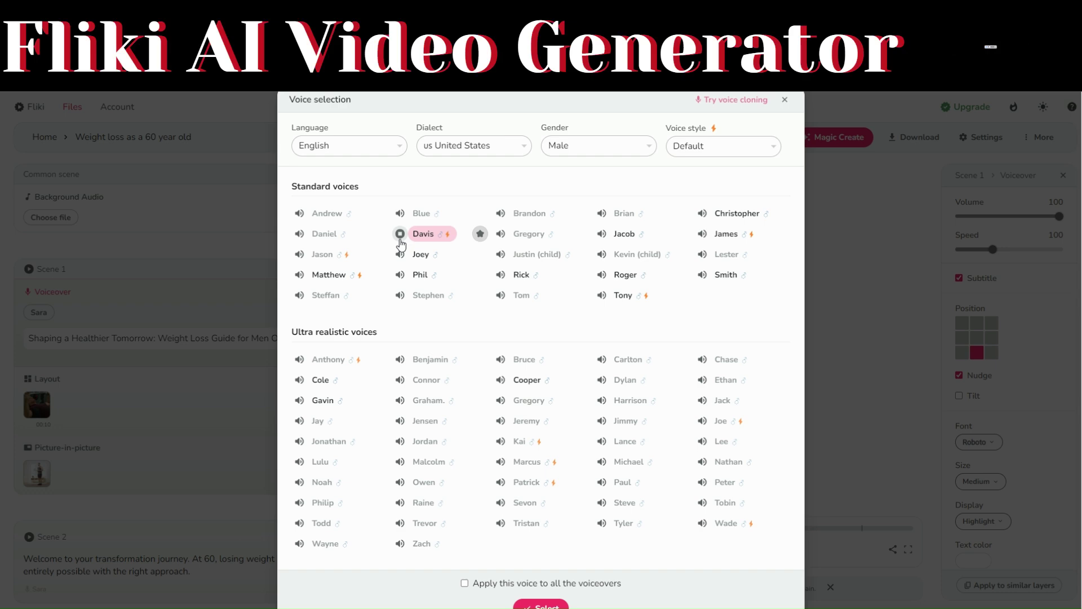
click(400, 255)
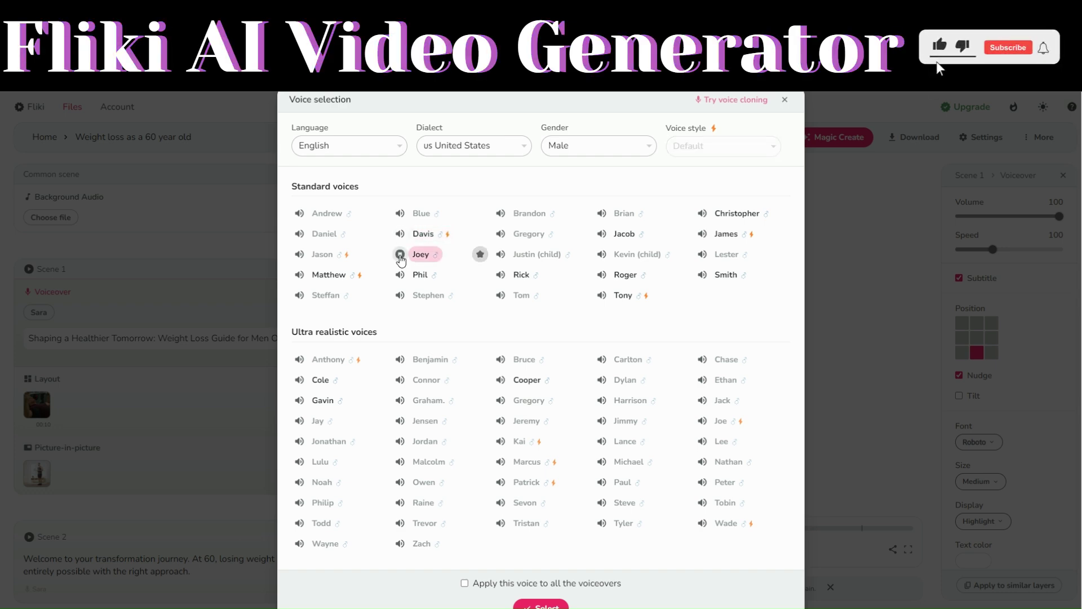
click(401, 277)
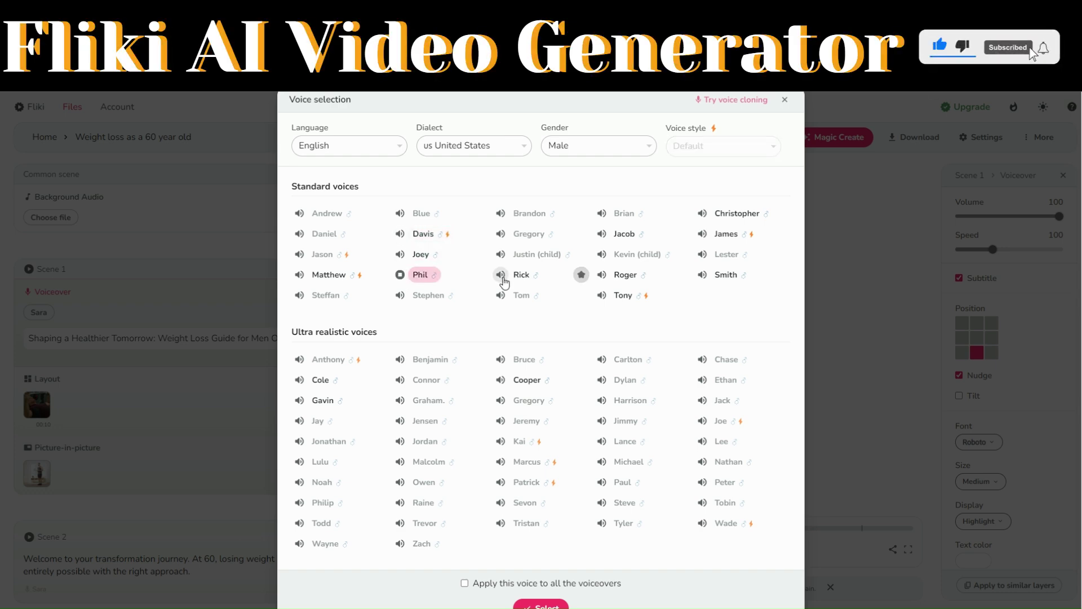
Step: Select the Smith voice and apply it to every voiceover
click(702, 275)
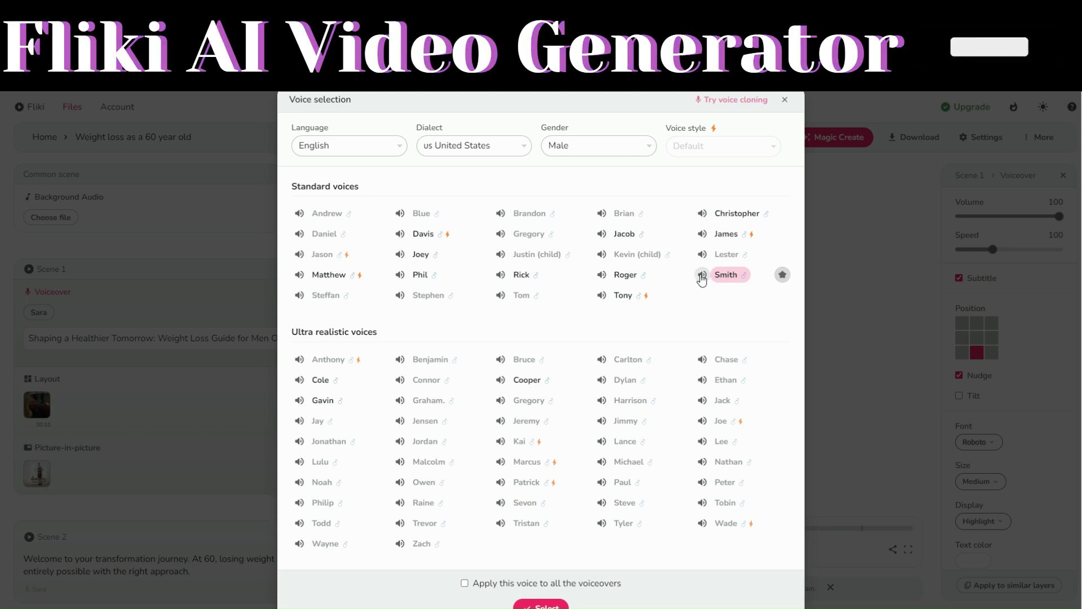
scroll(701, 279, down, 2)
click(465, 516)
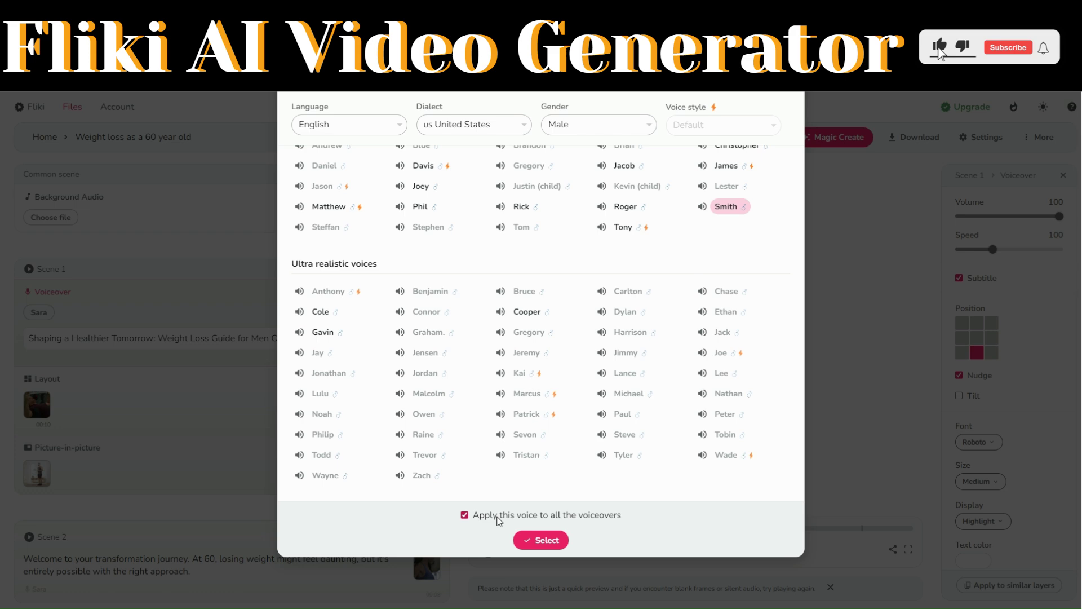
click(544, 541)
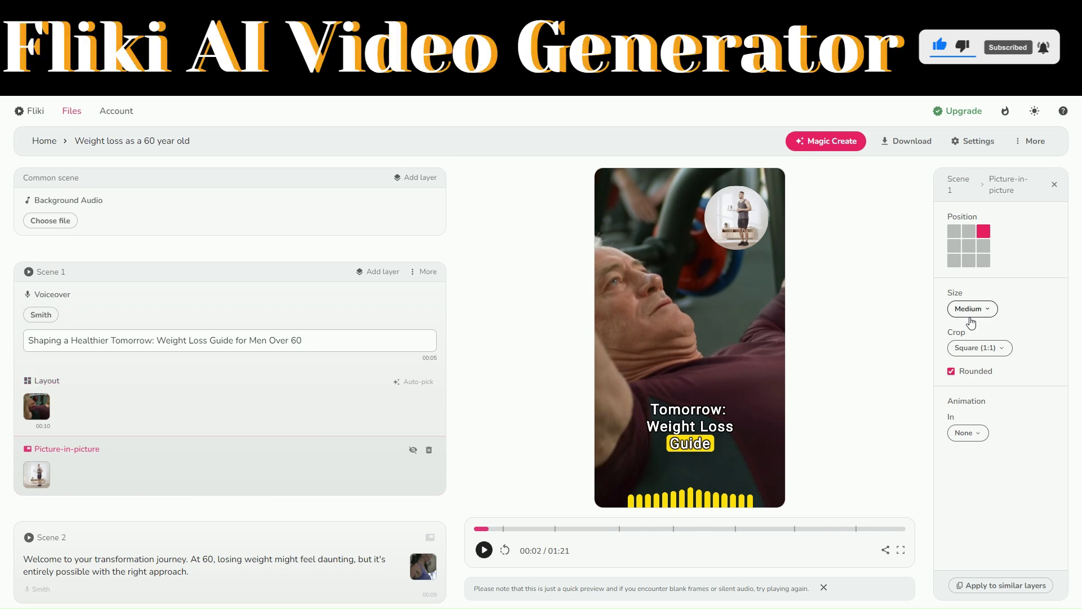
click(352, 344)
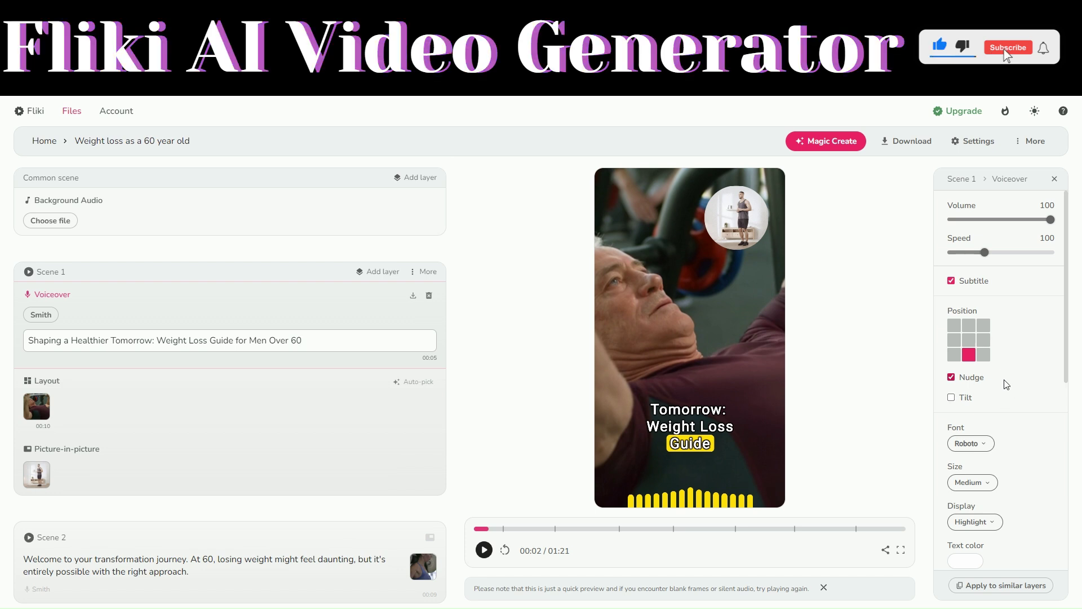
scroll(998, 378, down, 6)
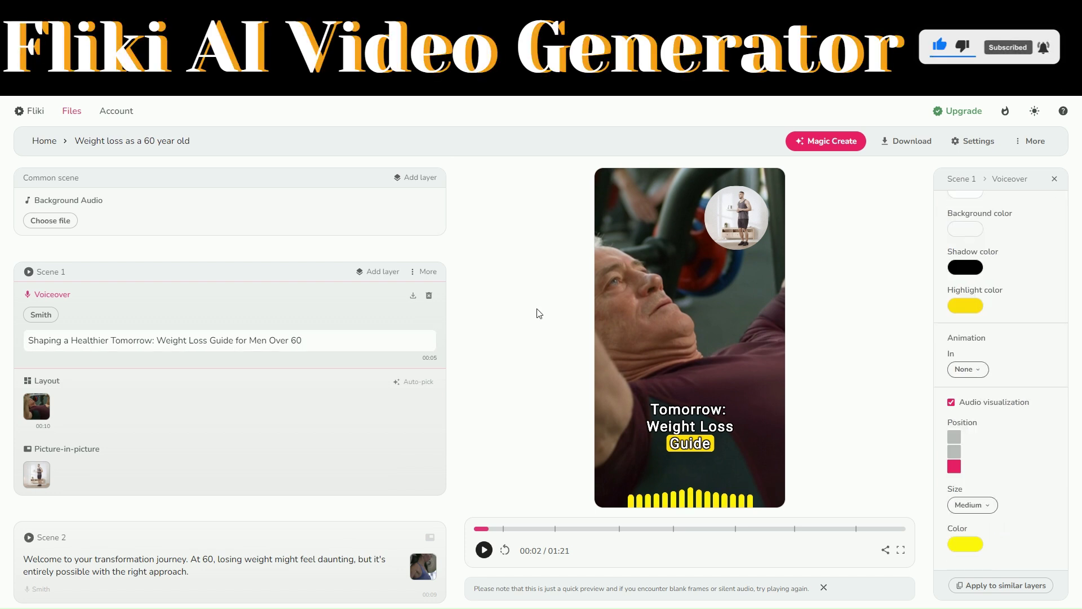
Step: Start and confirm a new export of the 01:21 vertical video from the Download dialog
click(905, 141)
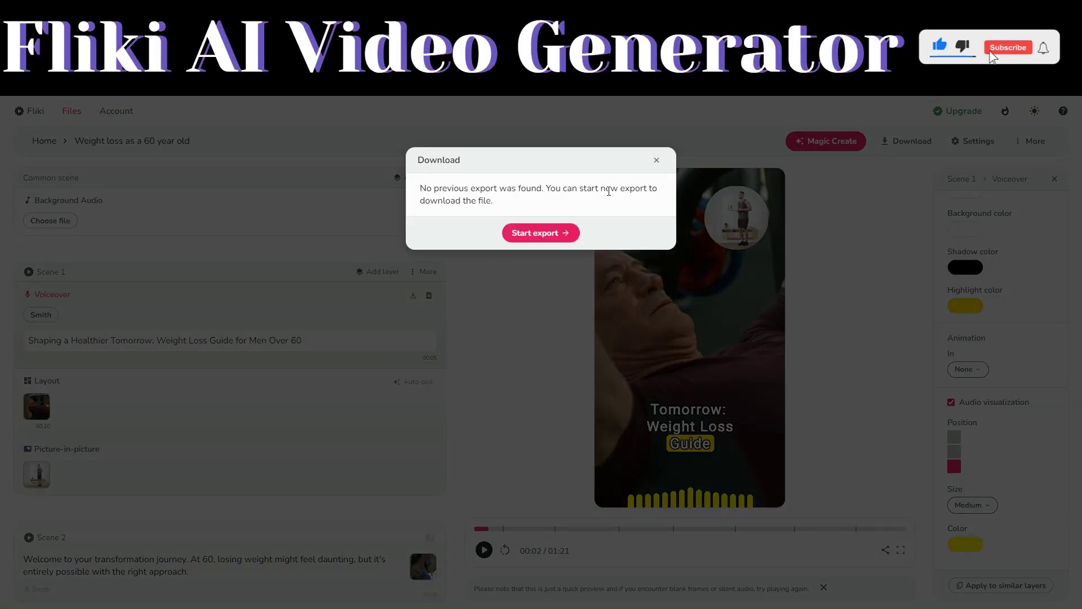
click(538, 232)
click(517, 207)
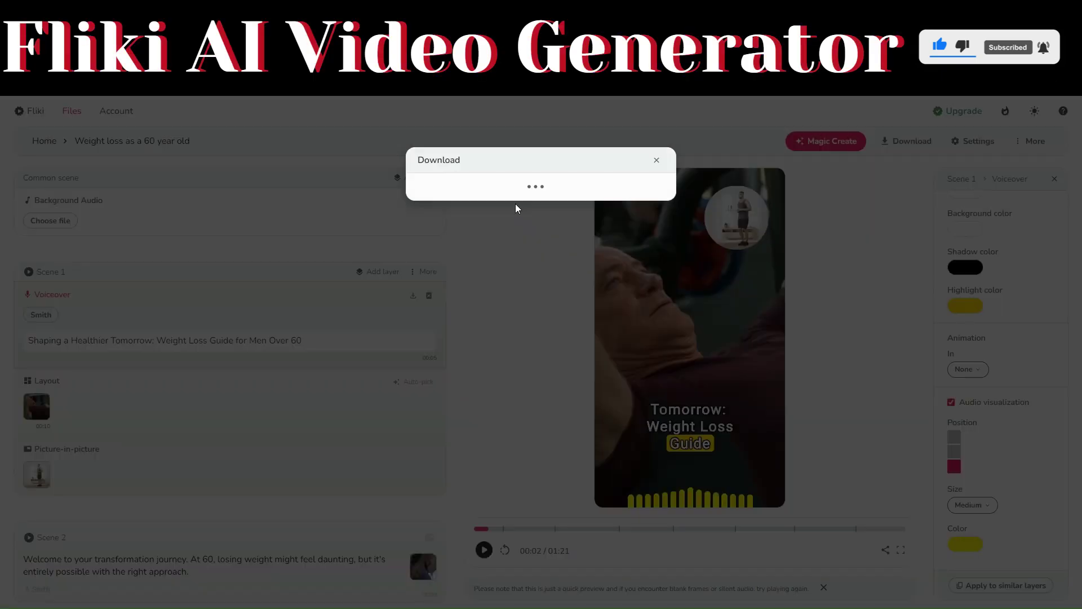